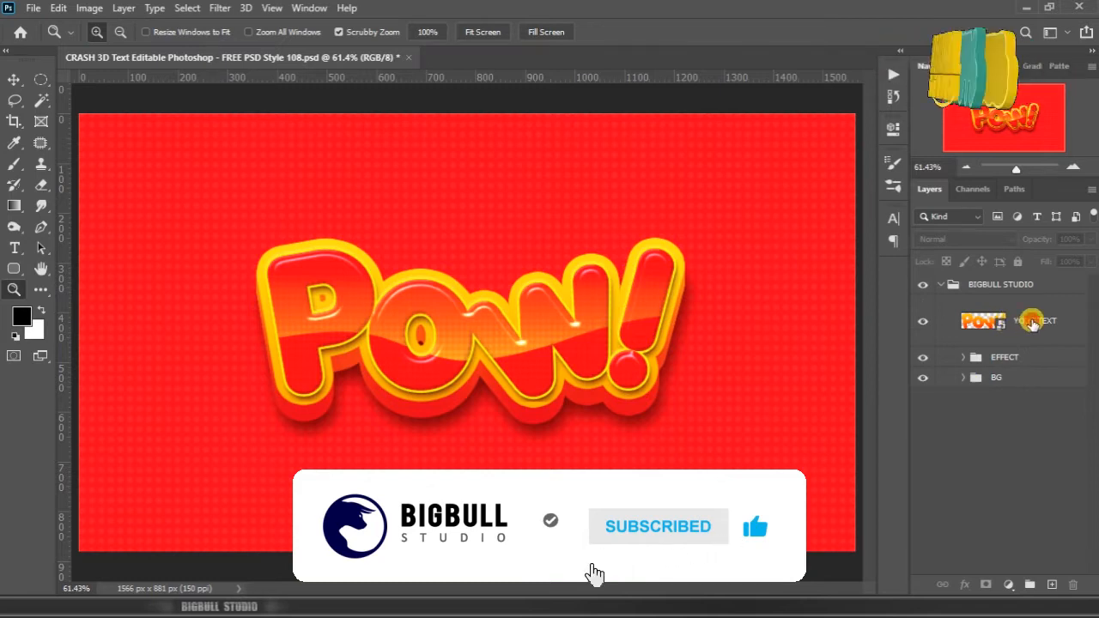
Step: Open the contents of the YOUR TEXT smart object for editing
click(998, 323)
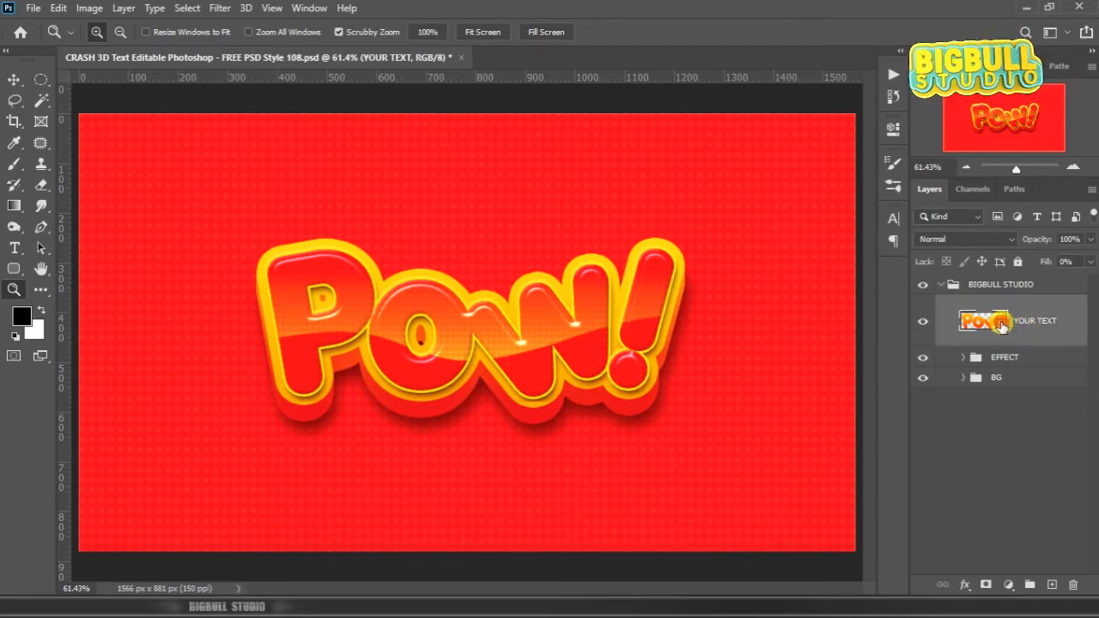
right_click(1002, 326)
click(1020, 323)
right_click(1020, 322)
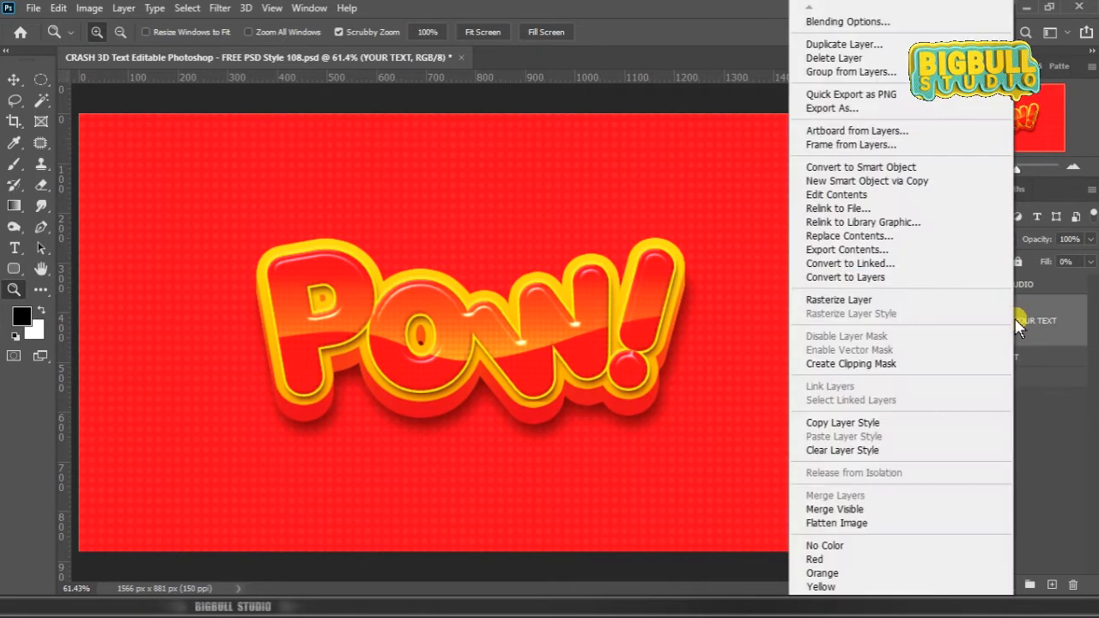
click(934, 201)
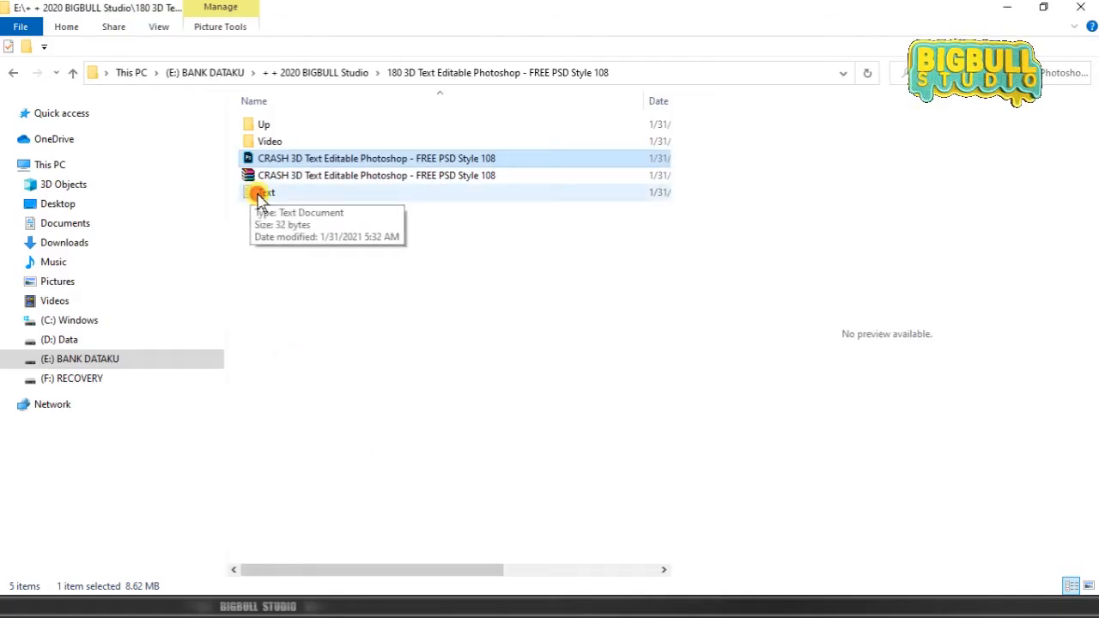
Step: Open the Text file from the project folder in Notepad, then shrink its window and place it clear of the Pow! artwork in Photoshop
click(264, 192)
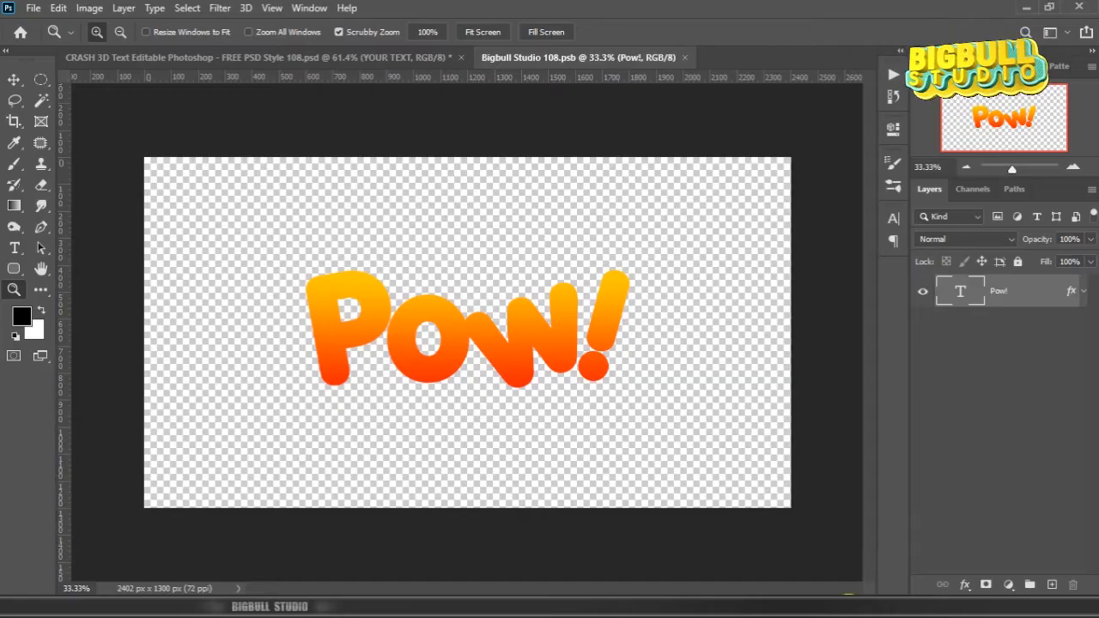
click(849, 605)
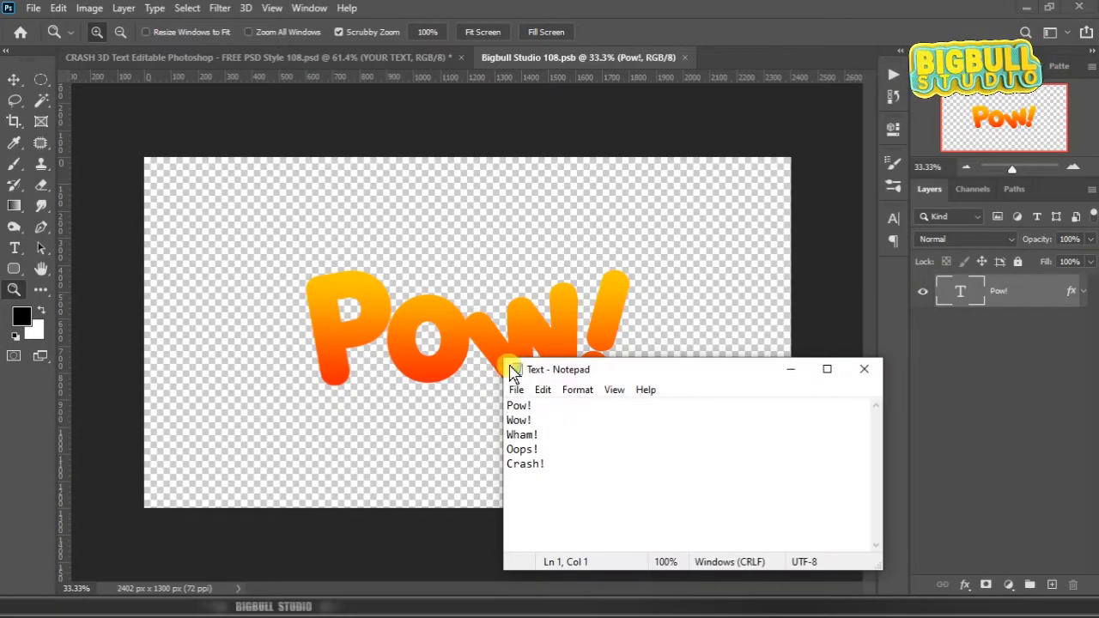
drag(505, 364, 616, 431)
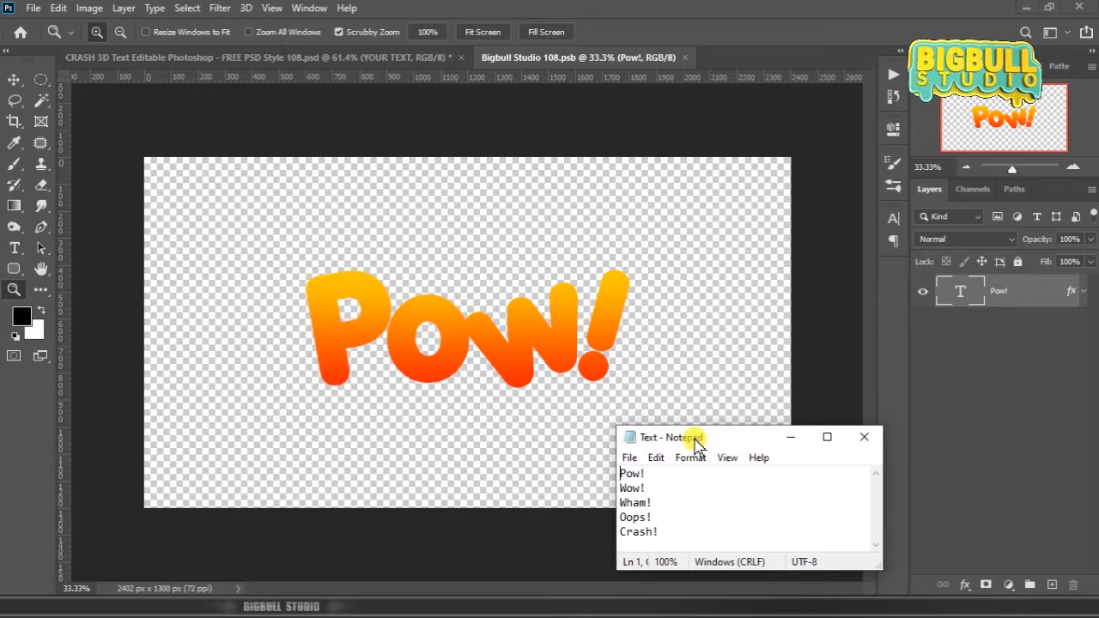
drag(694, 437, 906, 388)
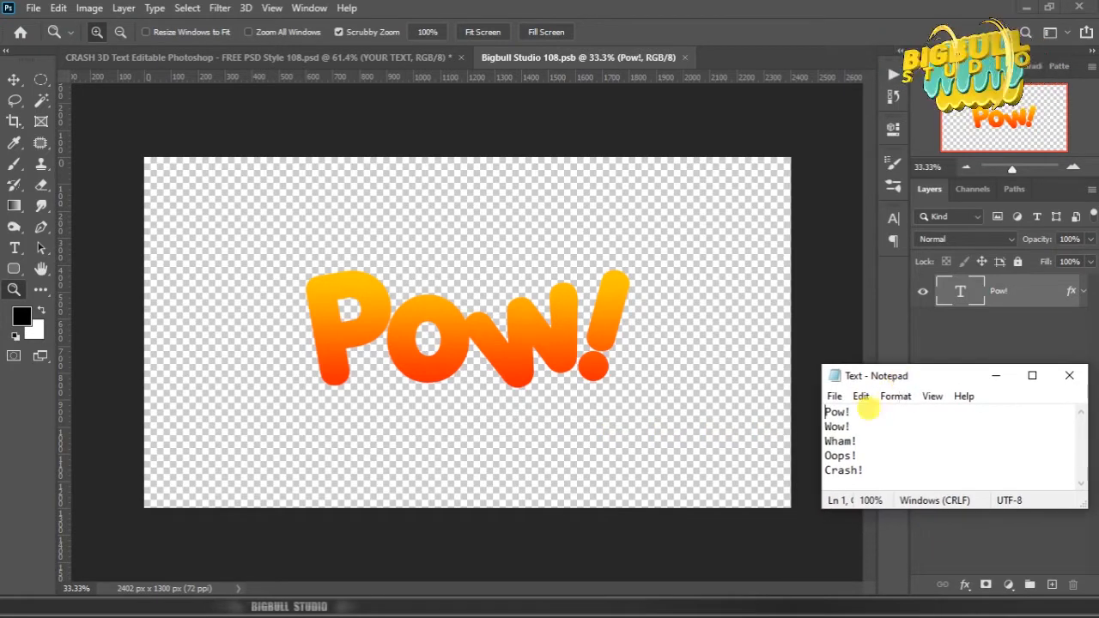
Step: Copy "Wow!" from the Notepad list and replace the Pow! text layer's wording with it in Photoshop
drag(824, 425, 858, 433)
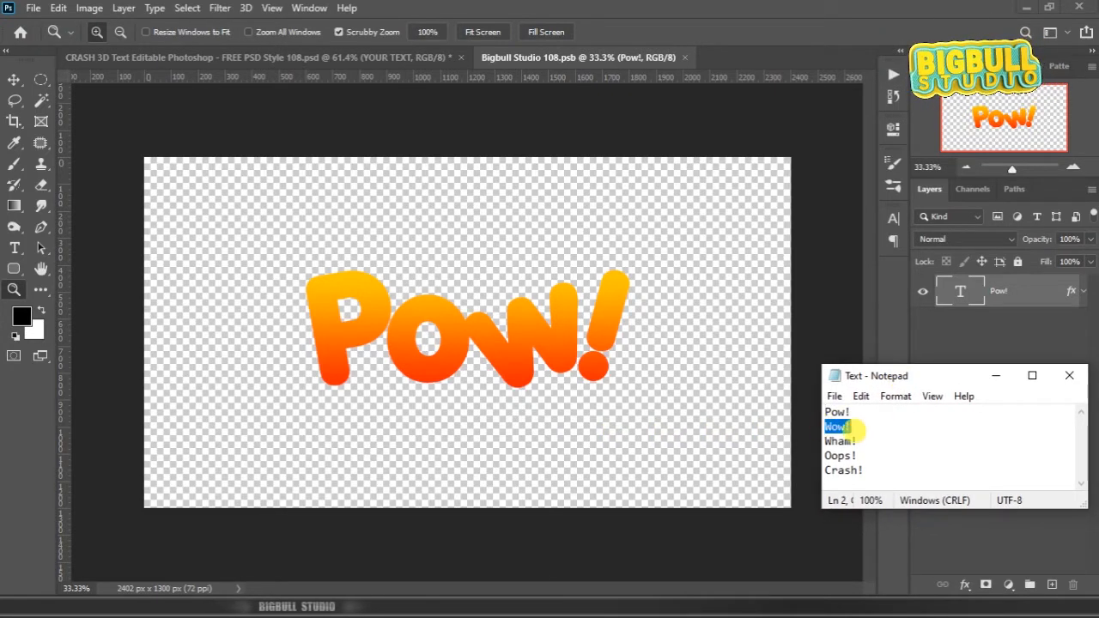
right_click(837, 426)
click(922, 236)
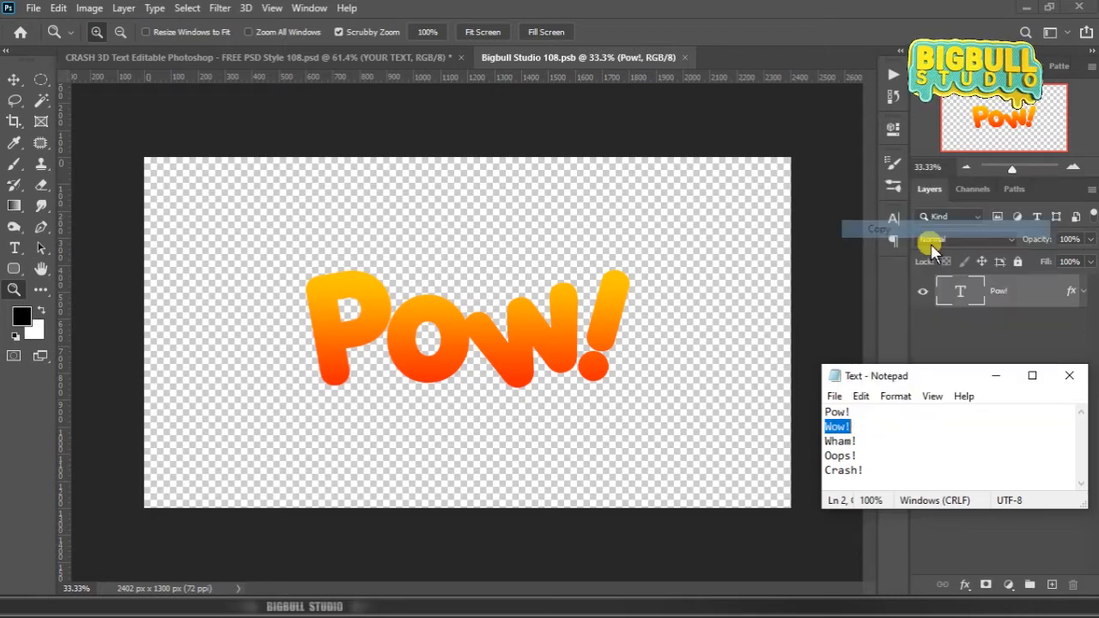
double_click(955, 290)
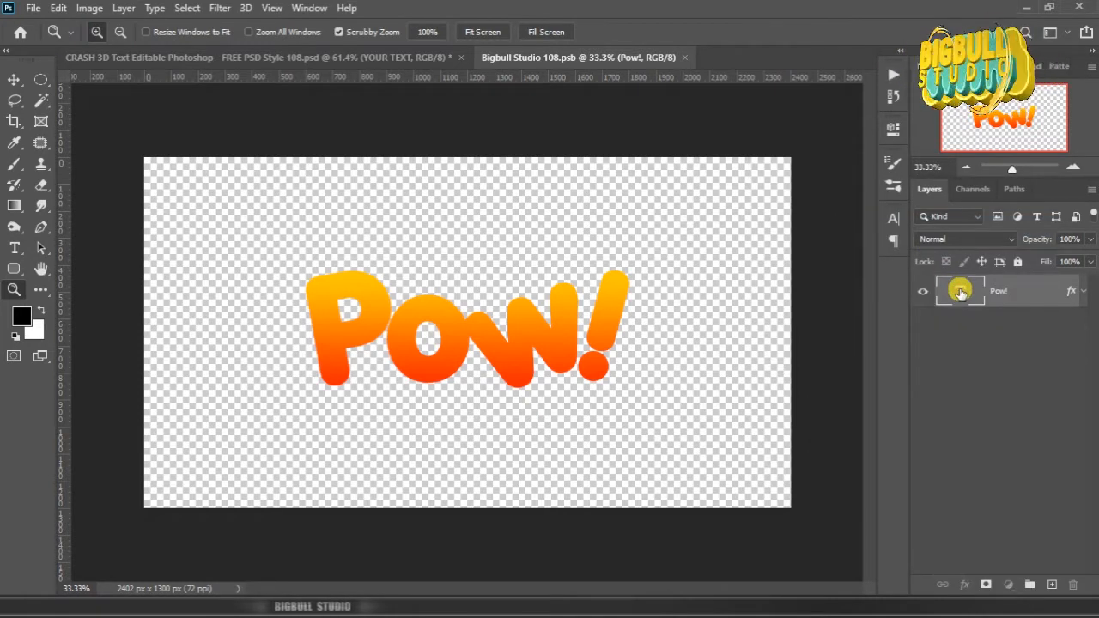
key(ctrl+v)
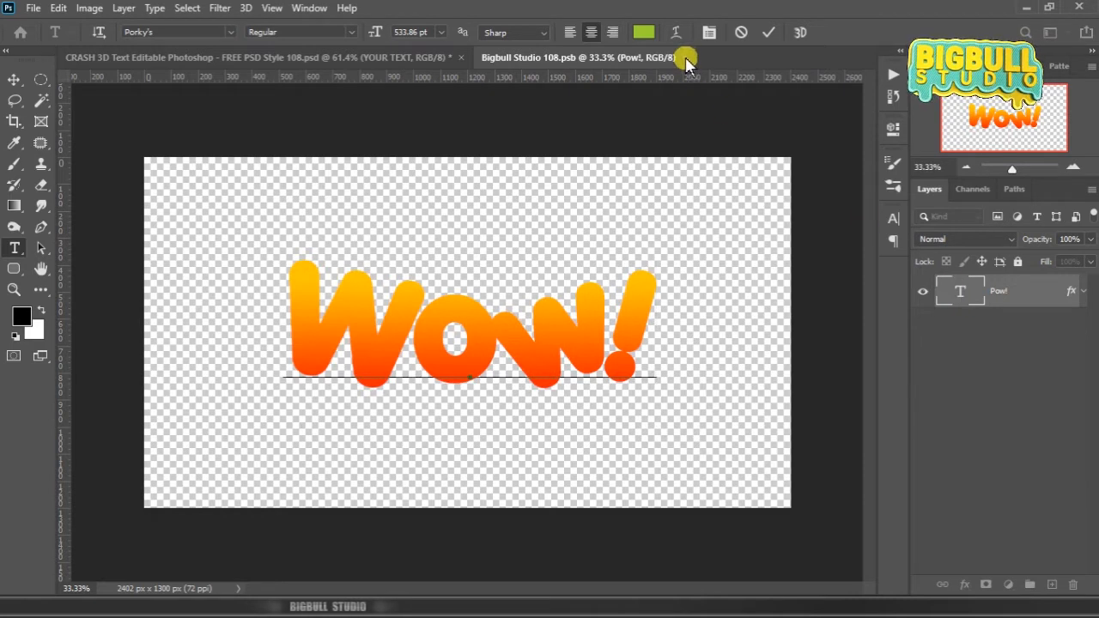
click(1042, 296)
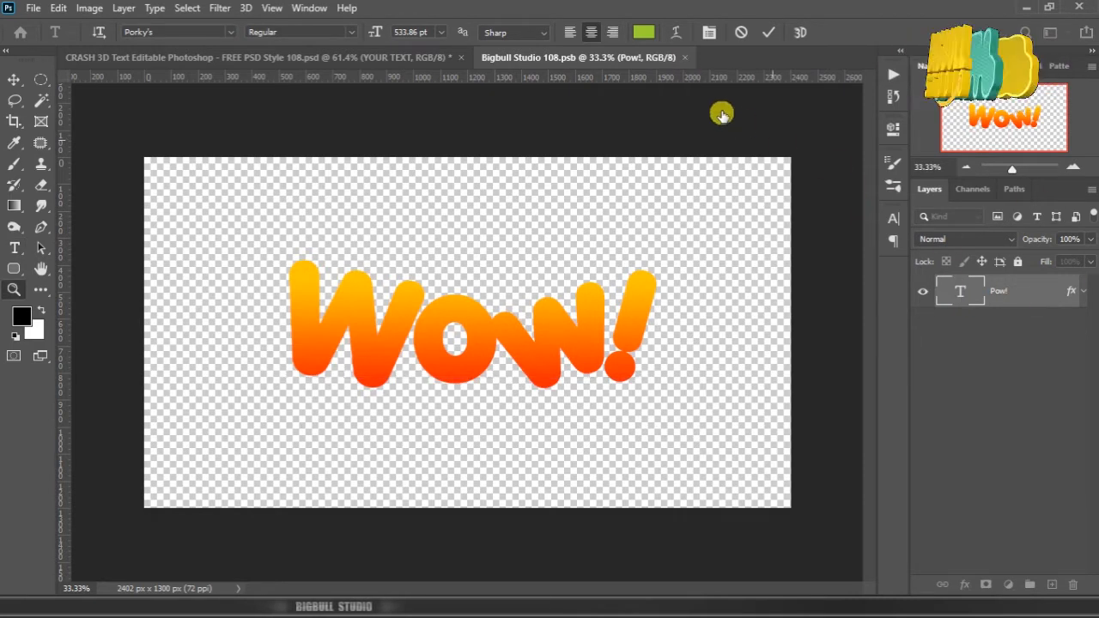
Step: Close Bigbull Studio 108.psb with its changes saved to update the main design with Wow!, and deselect the layer
click(694, 56)
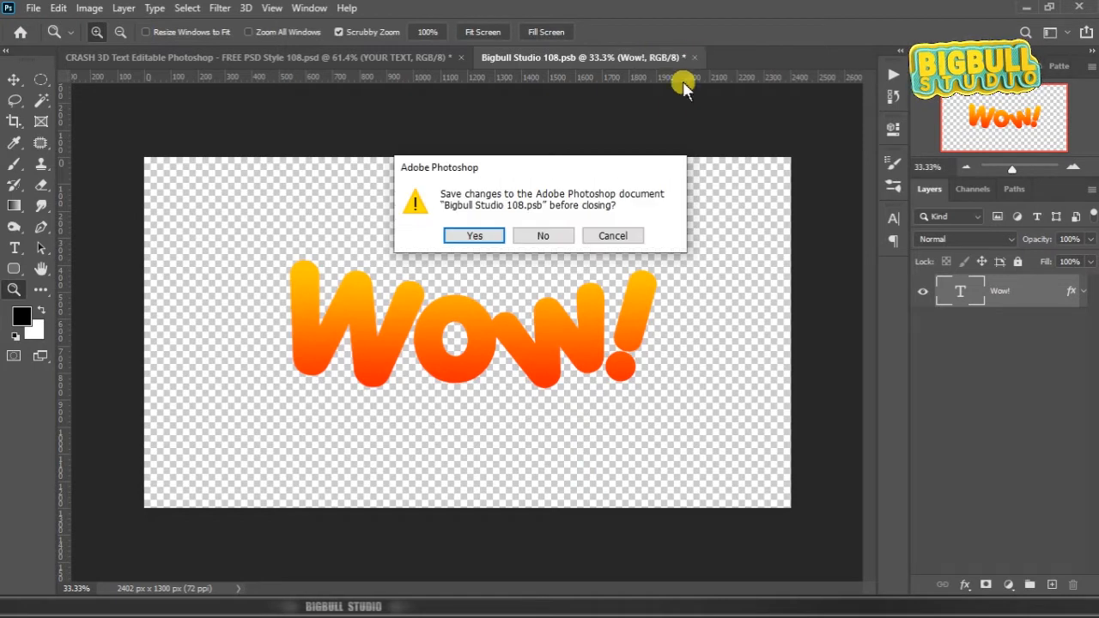
click(491, 236)
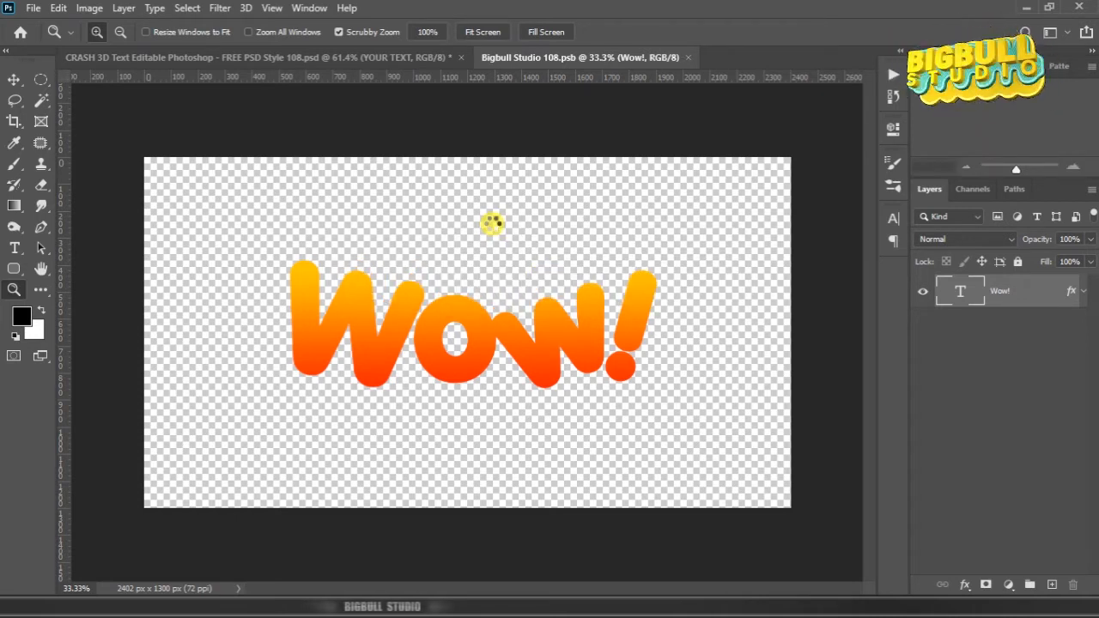
key(ctrl+w)
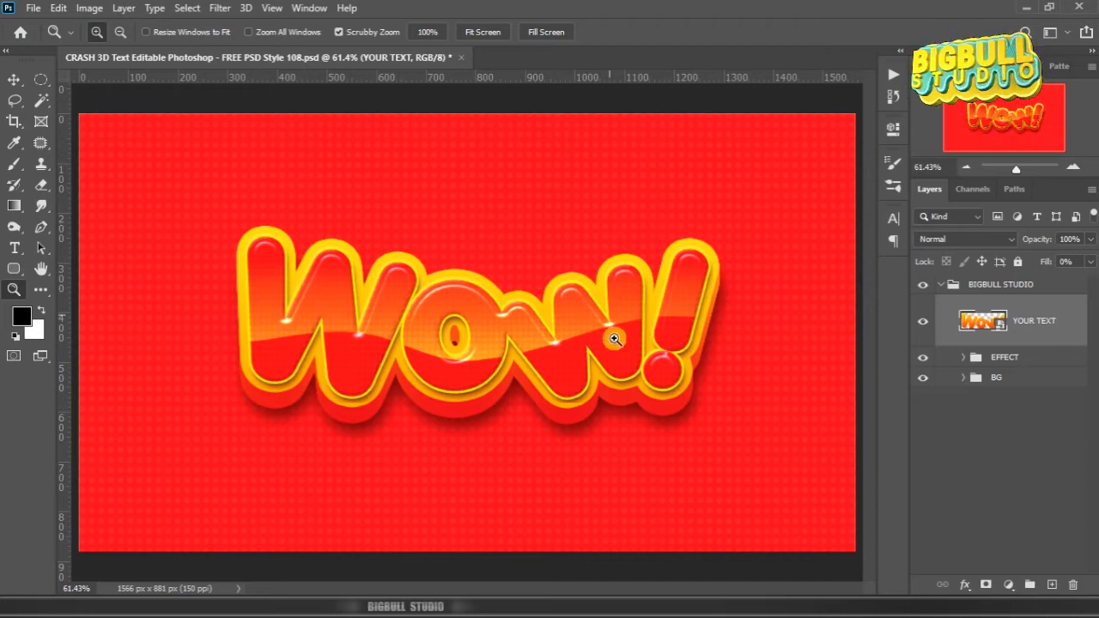
click(1007, 432)
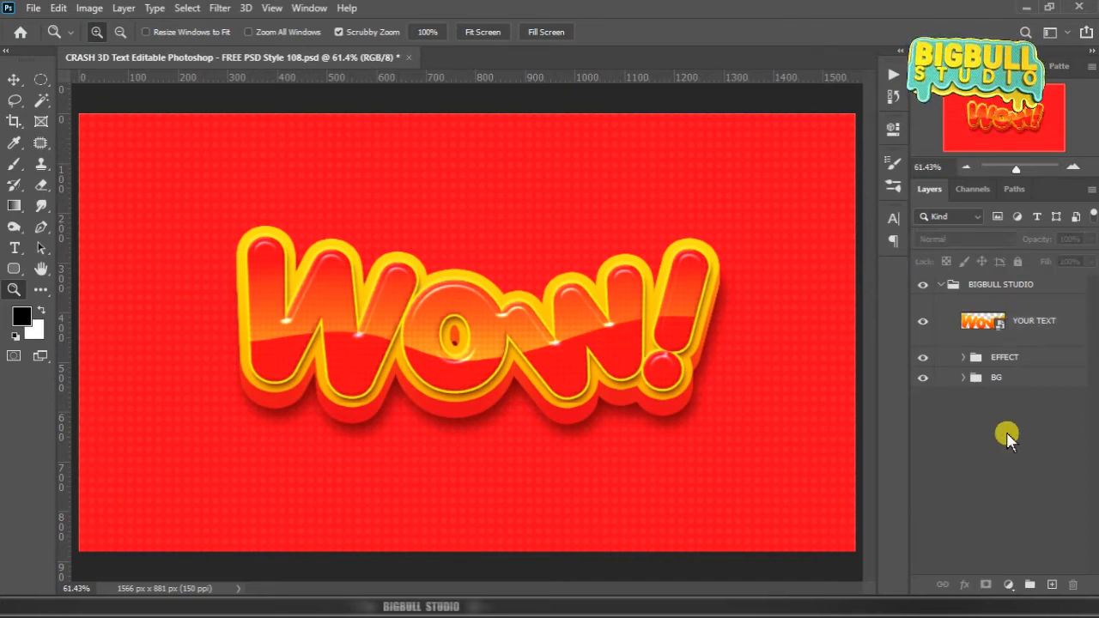
Step: Reopen the YOUR TEXT smart object's contents to edit the Wow! lettering
click(1033, 324)
right_click(1032, 321)
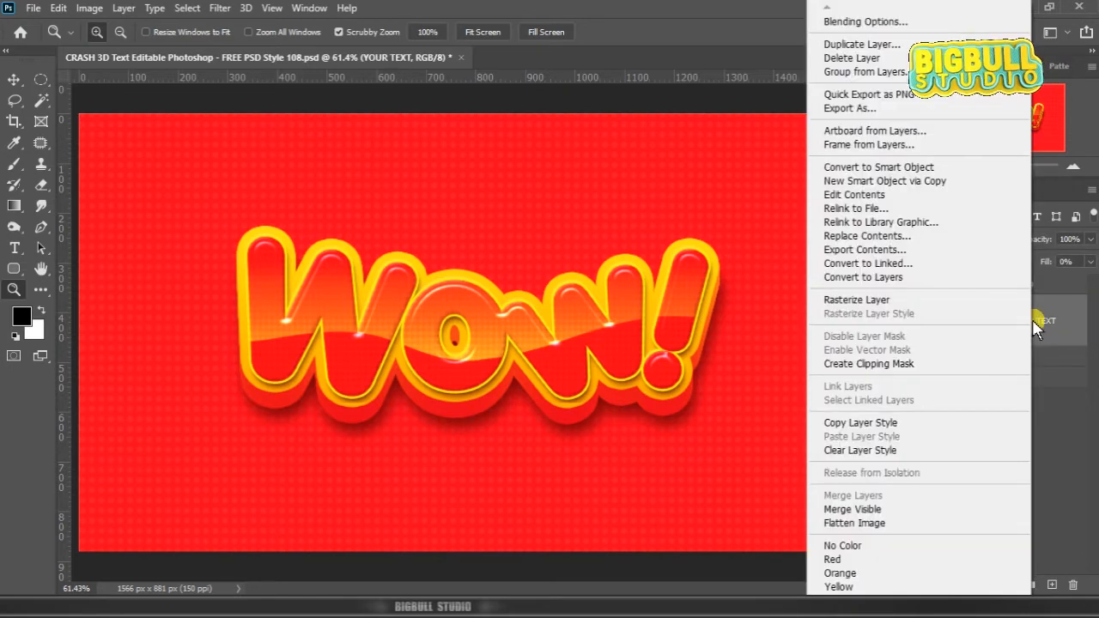
click(933, 211)
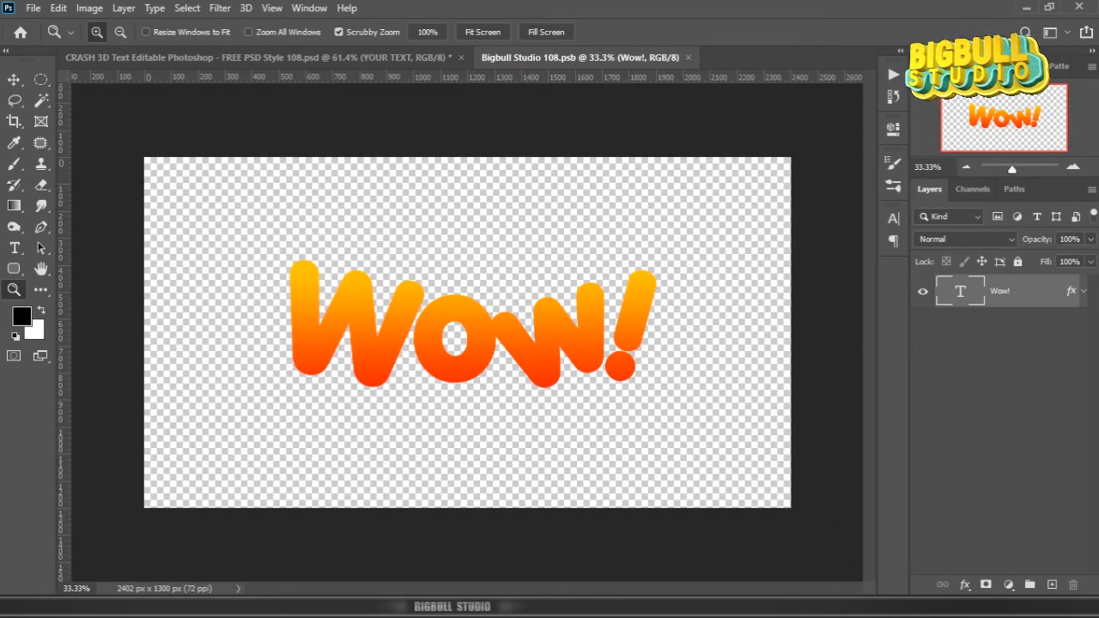
Step: Copy "Wham!" from the Notepad list and replace the Wow! text layer's wording with it in Photoshop
click(846, 606)
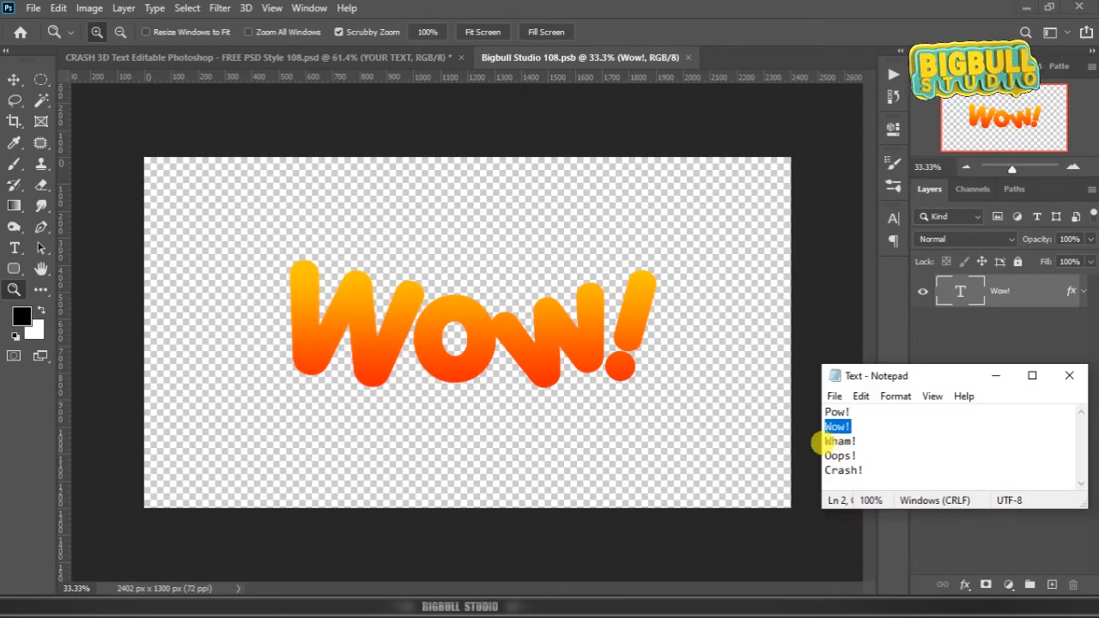
drag(823, 441, 856, 442)
right_click(847, 438)
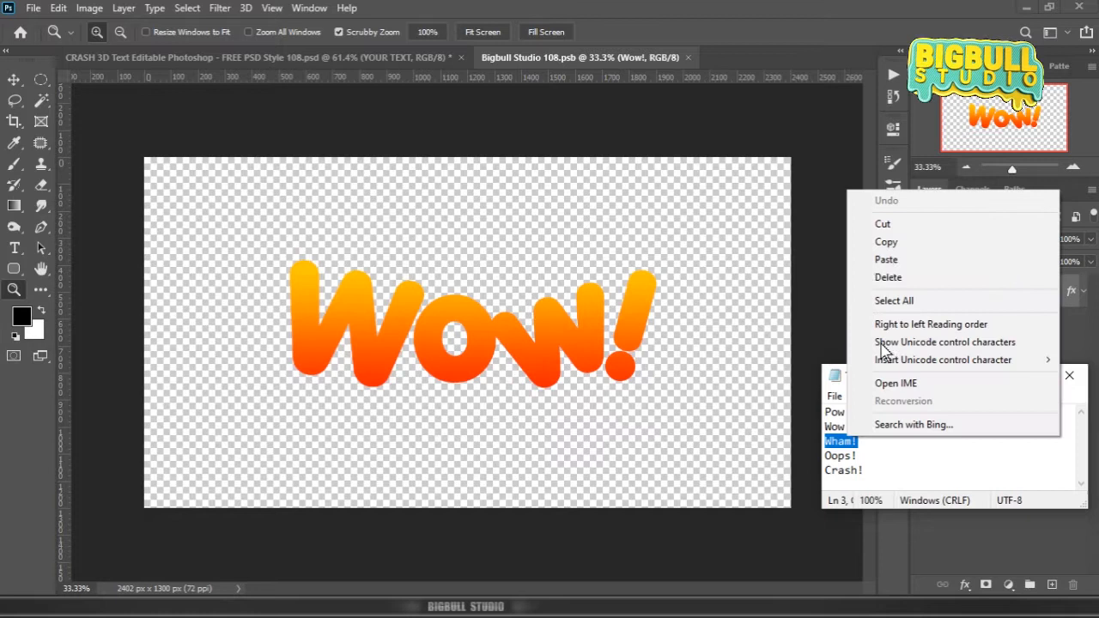
click(906, 242)
click(962, 290)
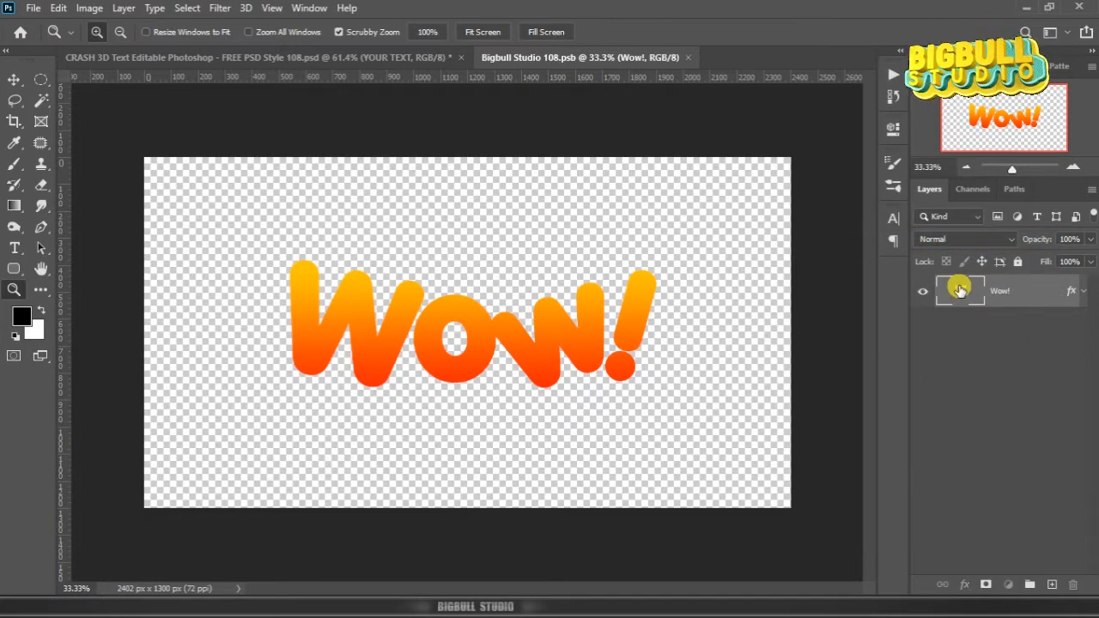
double_click(961, 289)
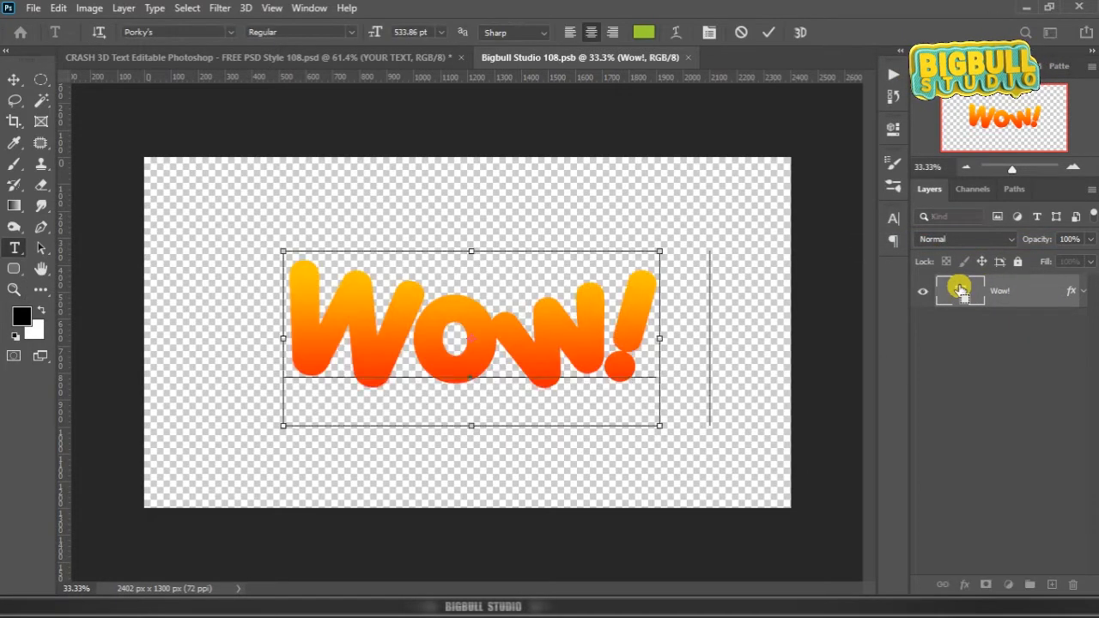
key(ctrl+v)
key(ctrl+Return)
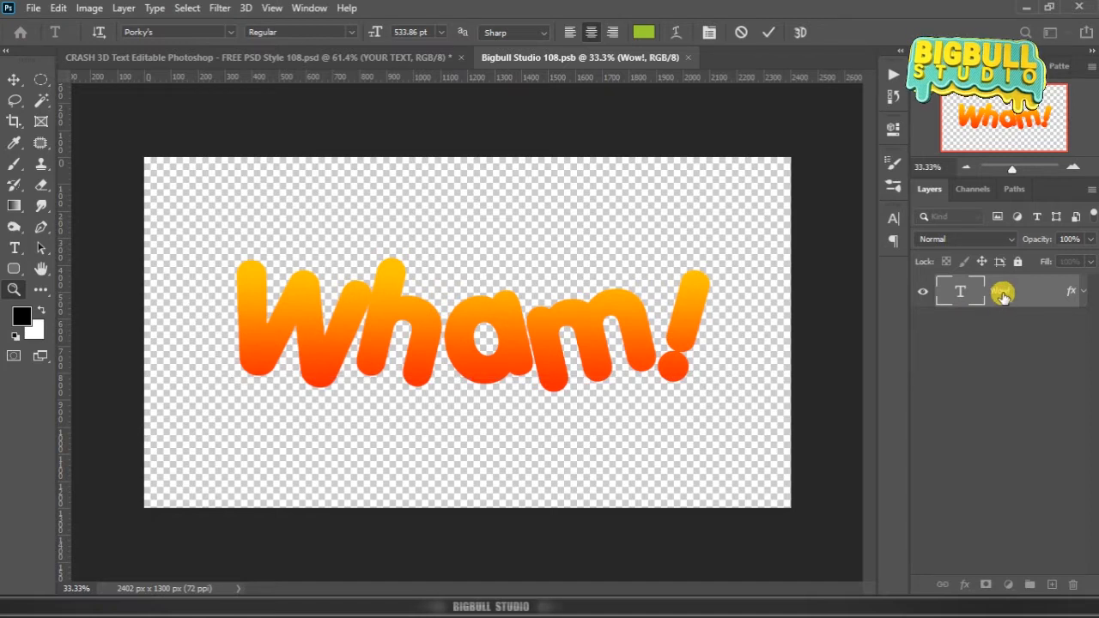
Step: Save and close Bigbull Studio 108.psb to update the main design with Wham!, and deselect the layer
click(699, 57)
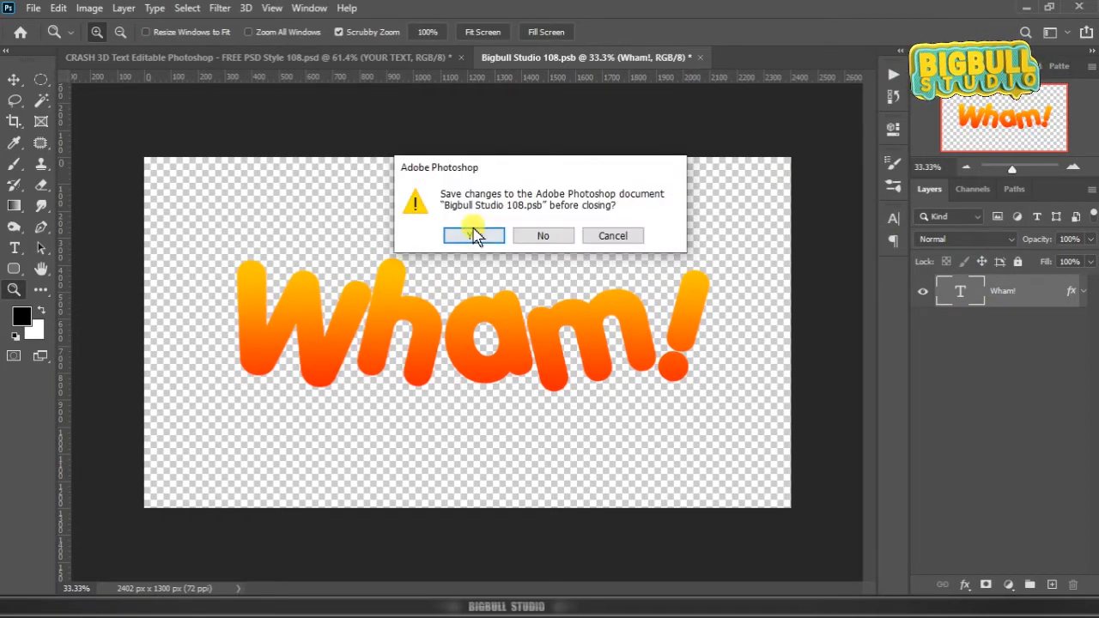
click(484, 238)
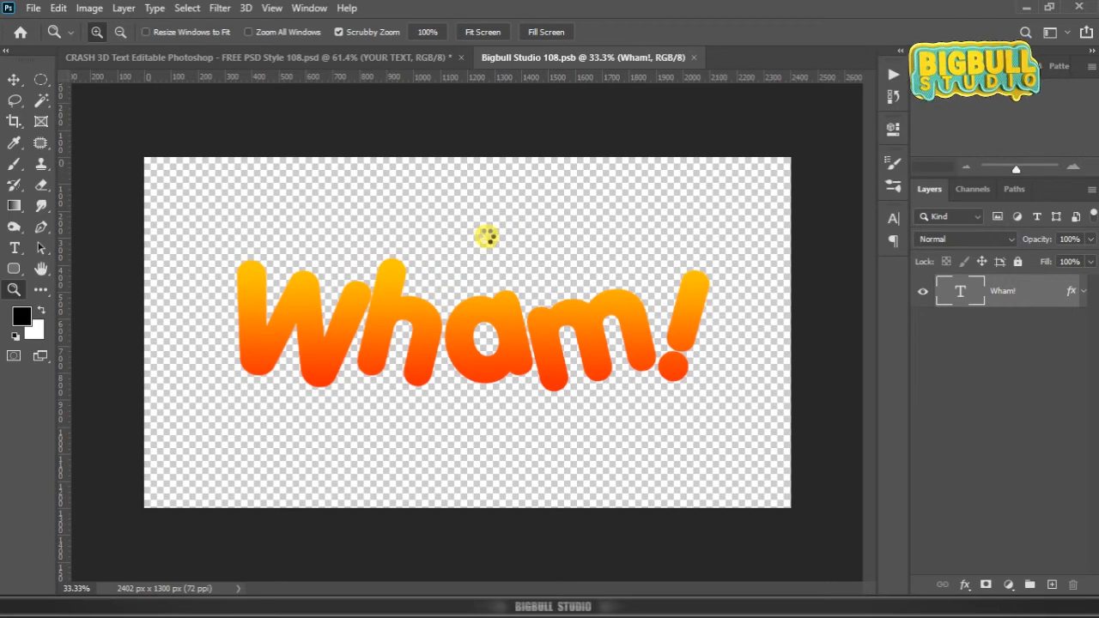
key(ctrl+w)
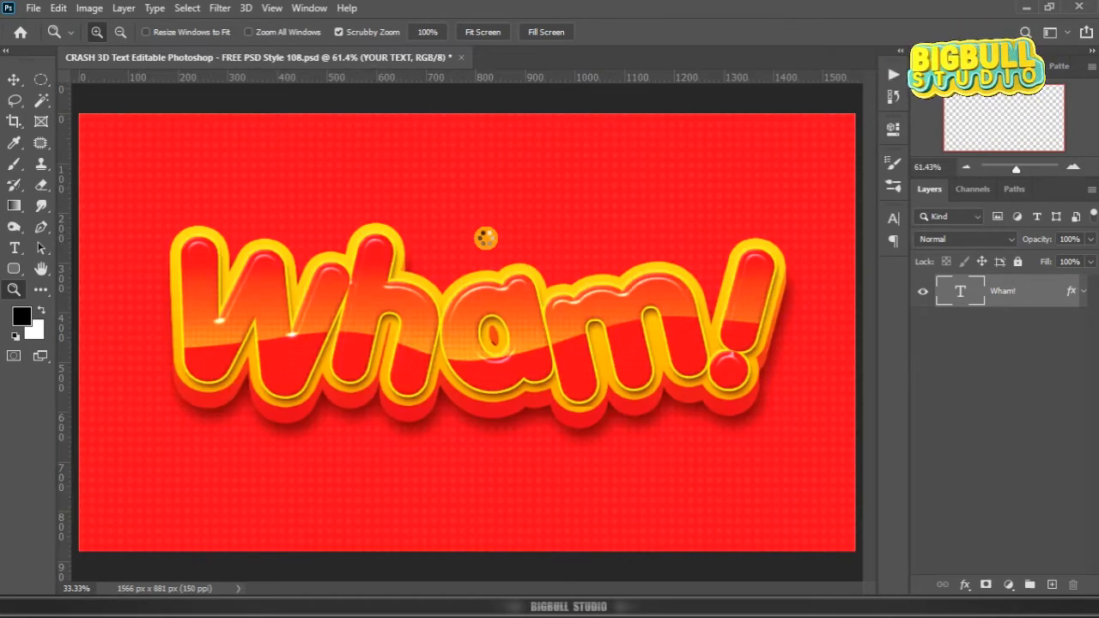
click(1004, 421)
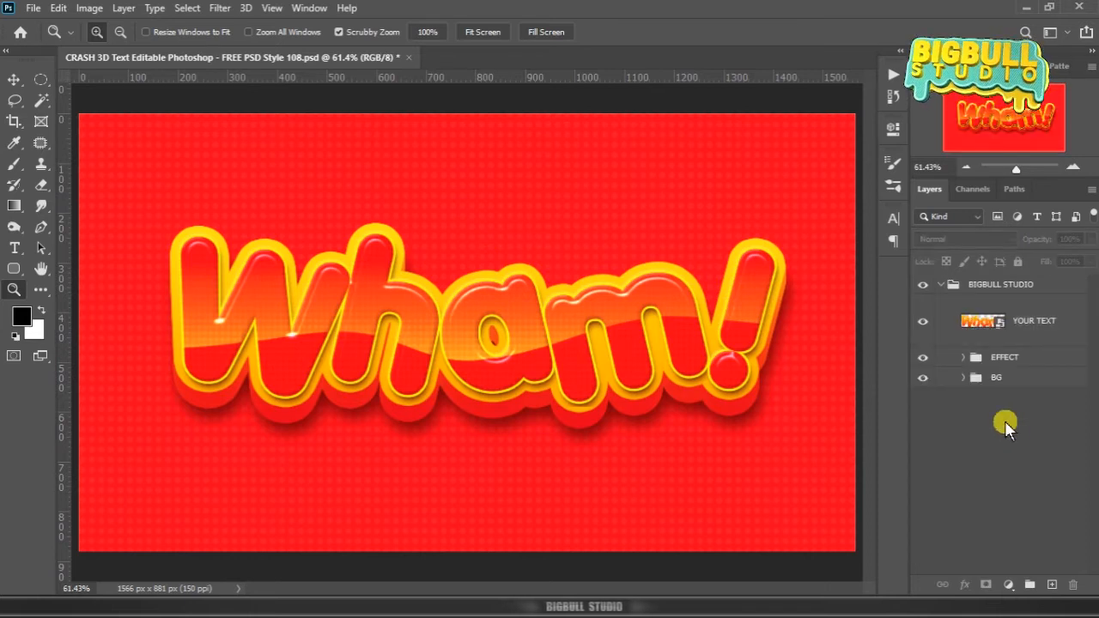
Step: Open the YOUR TEXT smart object's contents again to edit the Wham! lettering
click(1046, 326)
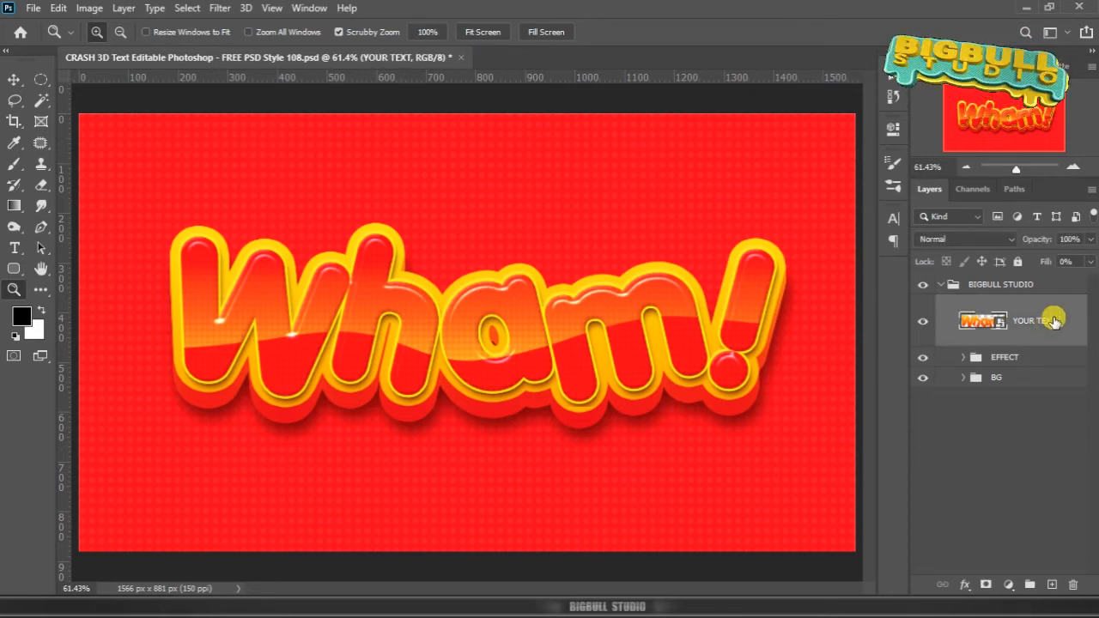
right_click(1054, 320)
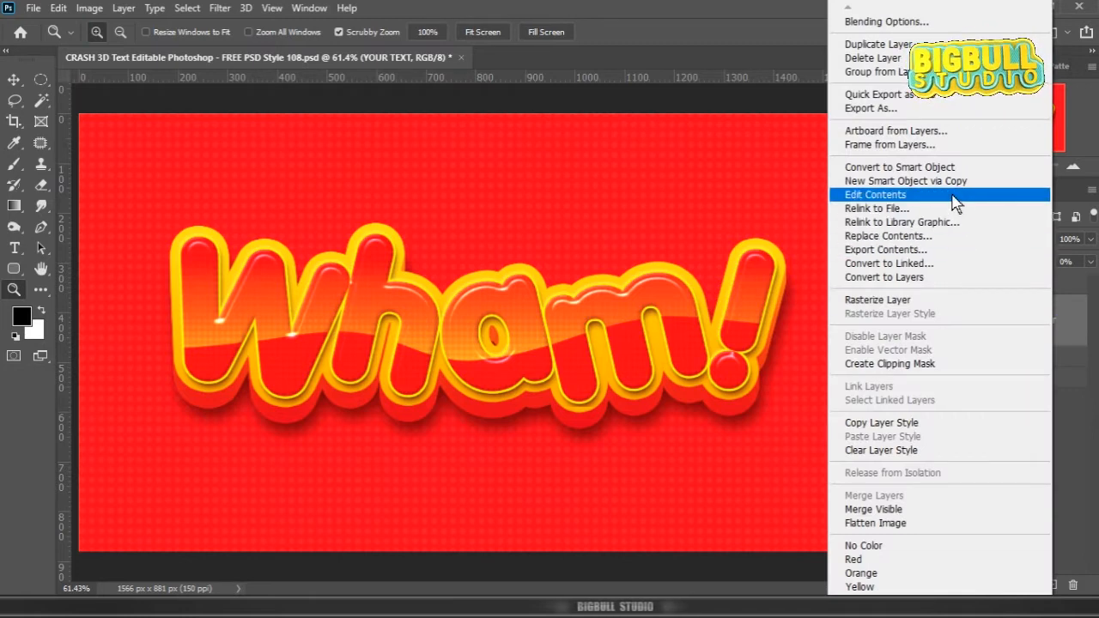
click(954, 196)
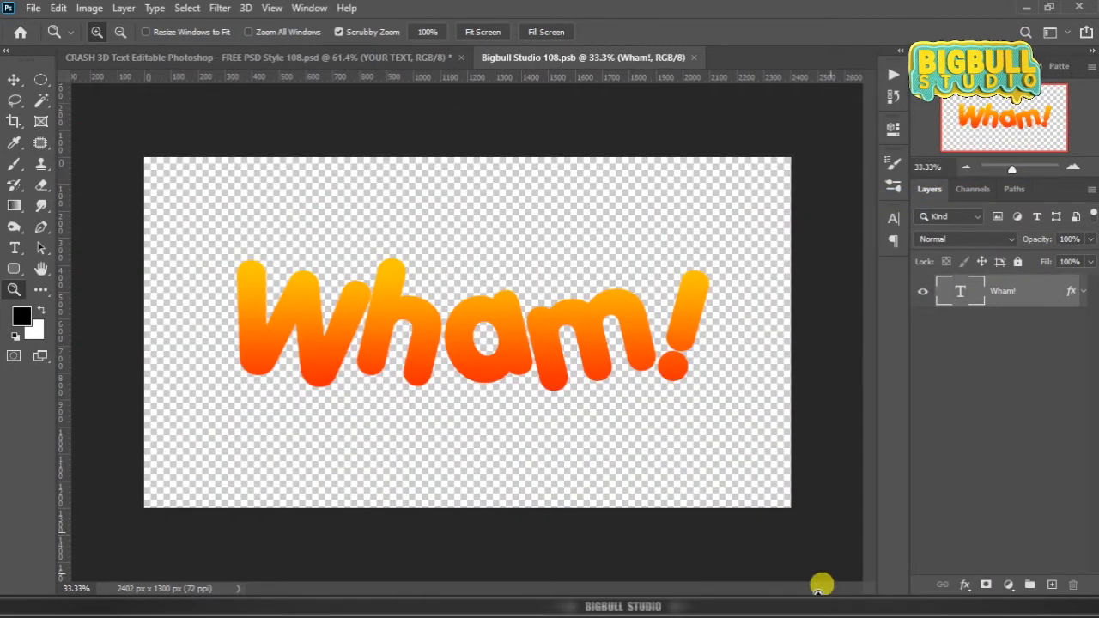
Step: Copy "Oops!" from the Notepad list and replace the Wham! text layer's wording with it in Photoshop
click(816, 594)
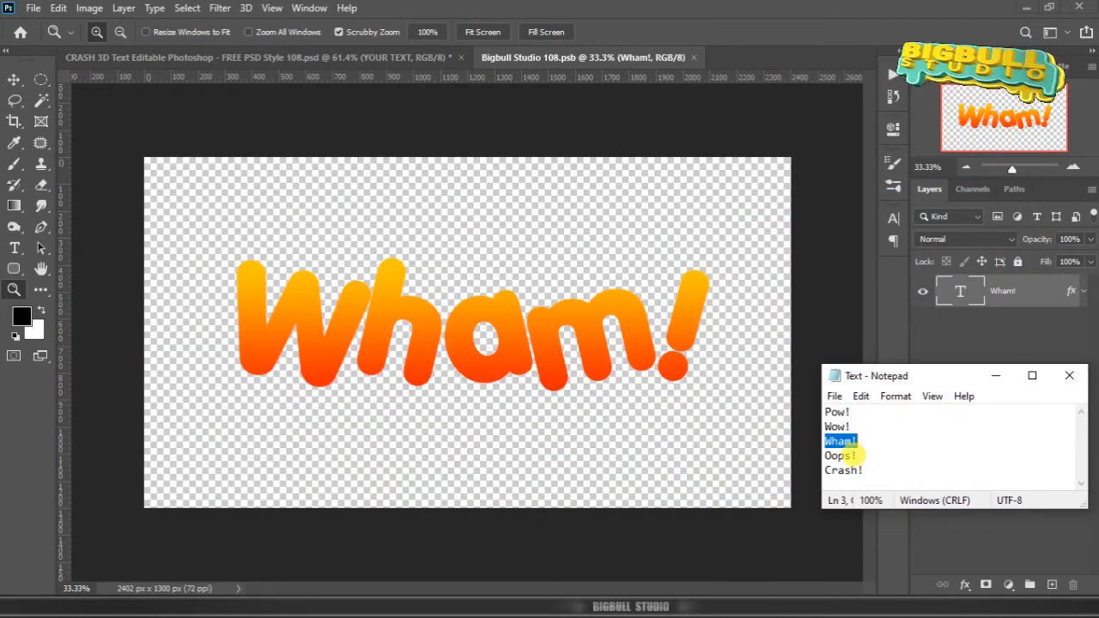
drag(857, 456, 824, 456)
key(ctrl+c)
right_click(835, 456)
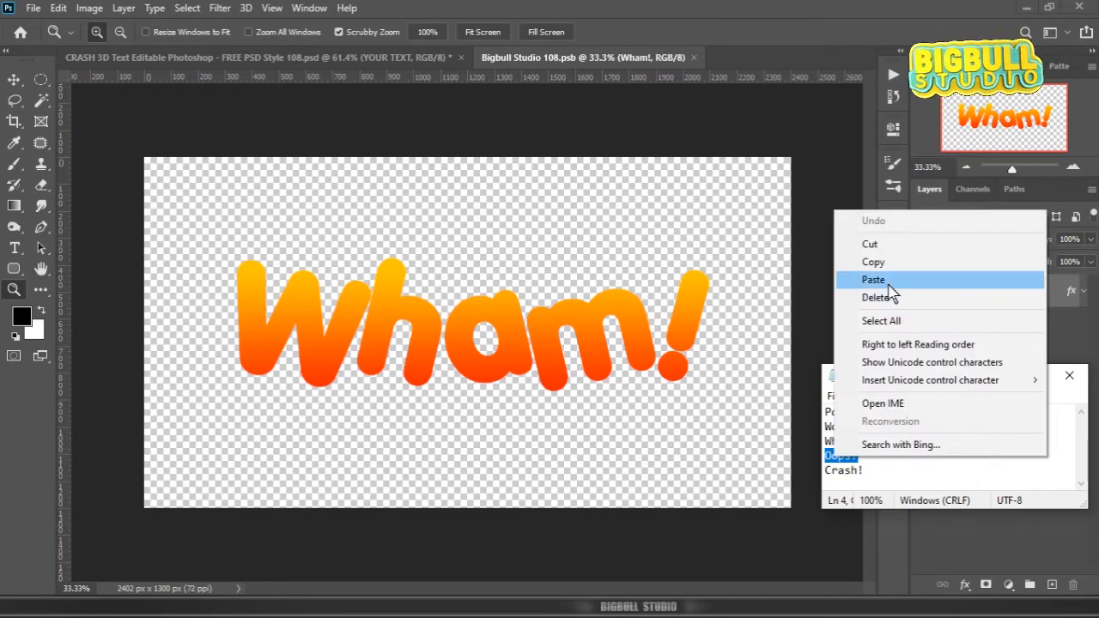
click(873, 262)
double_click(960, 294)
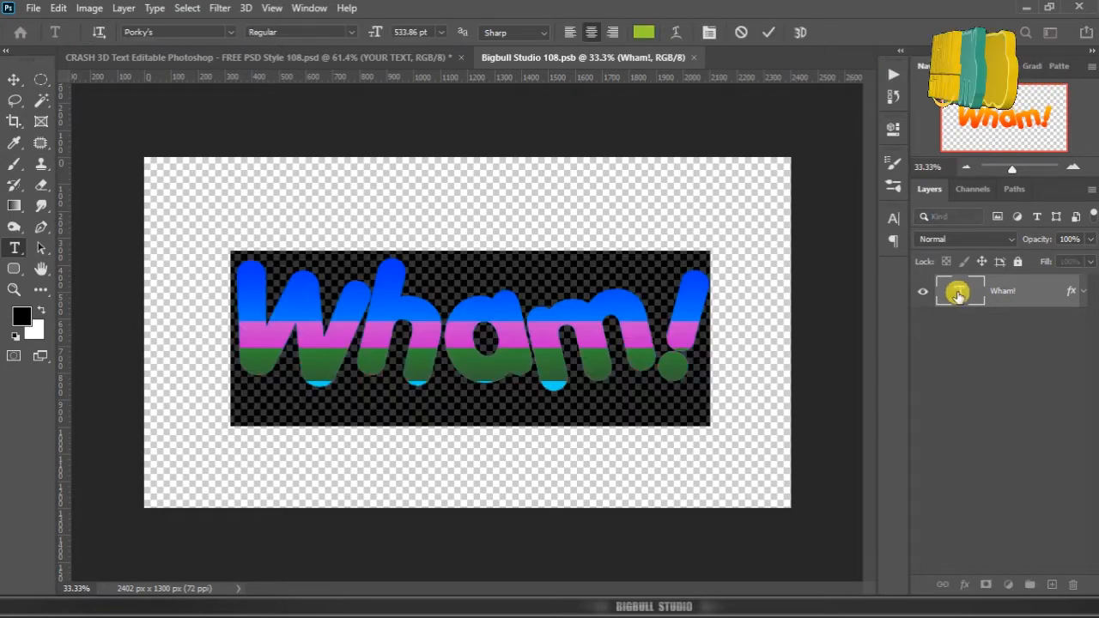
key(ctrl+v)
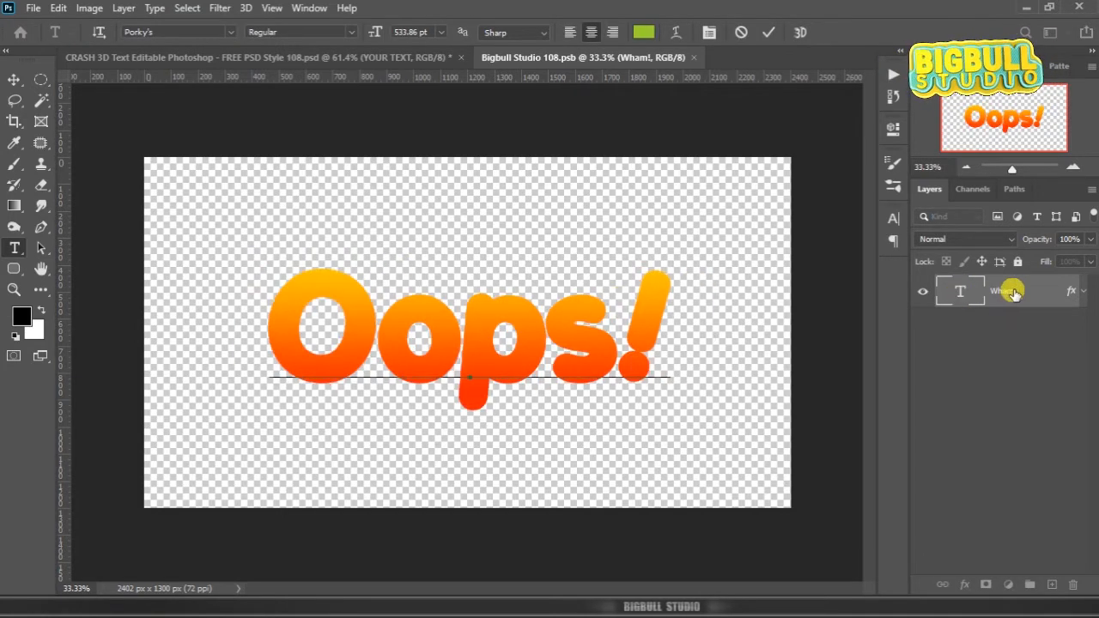
click(1013, 293)
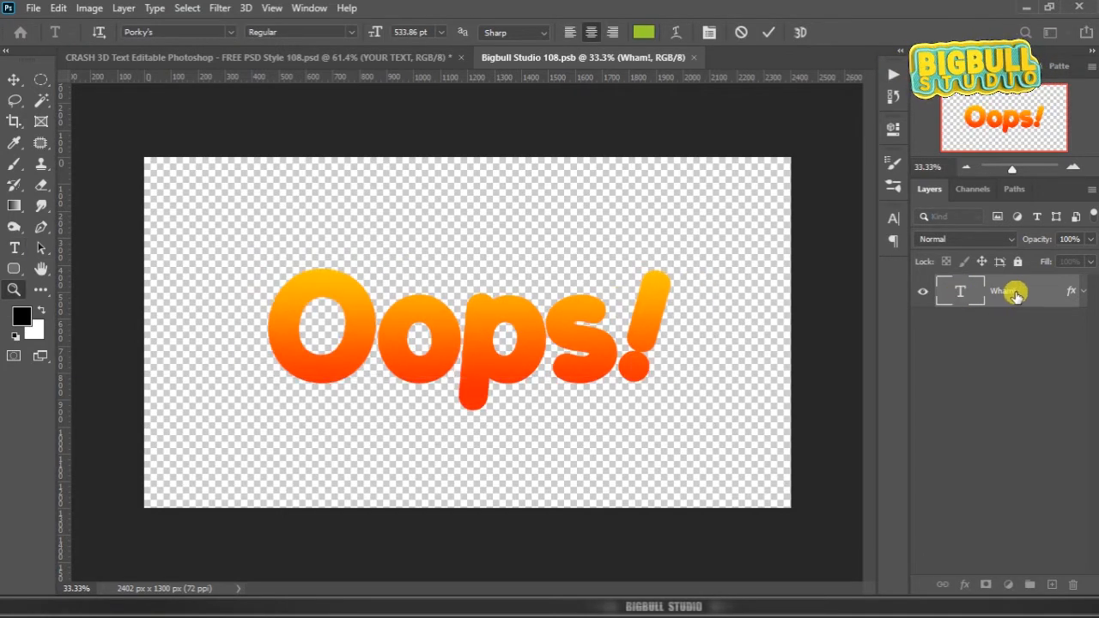
Step: Save and close Bigbull Studio 108.psb to update the main design with Oops!, and reopen the YOUR TEXT smart object's contents
click(694, 57)
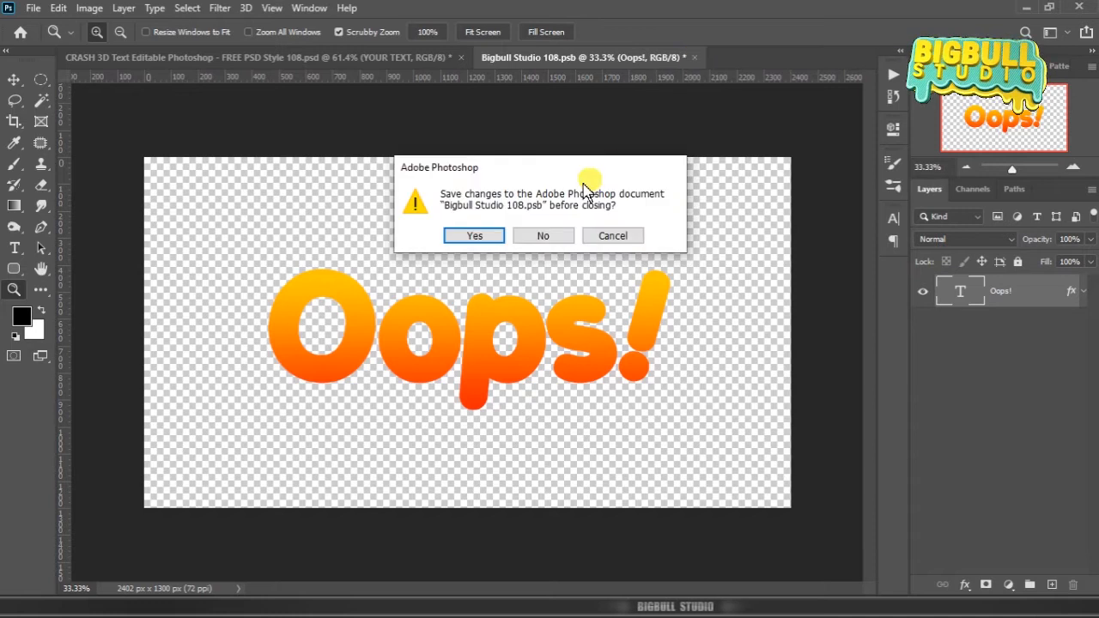
click(475, 237)
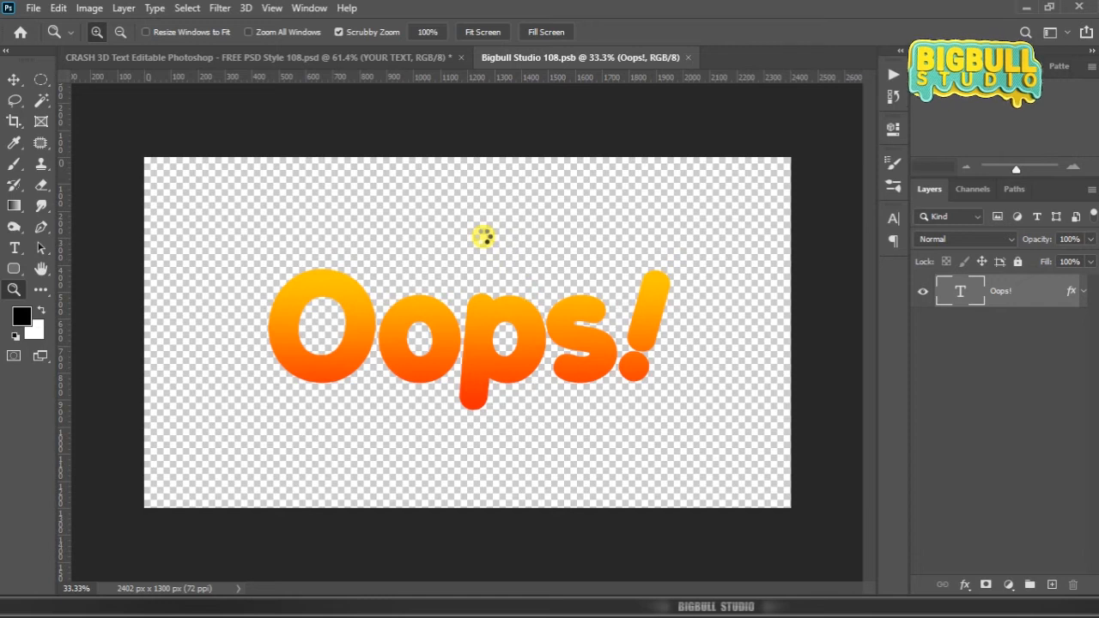
key(ctrl+w)
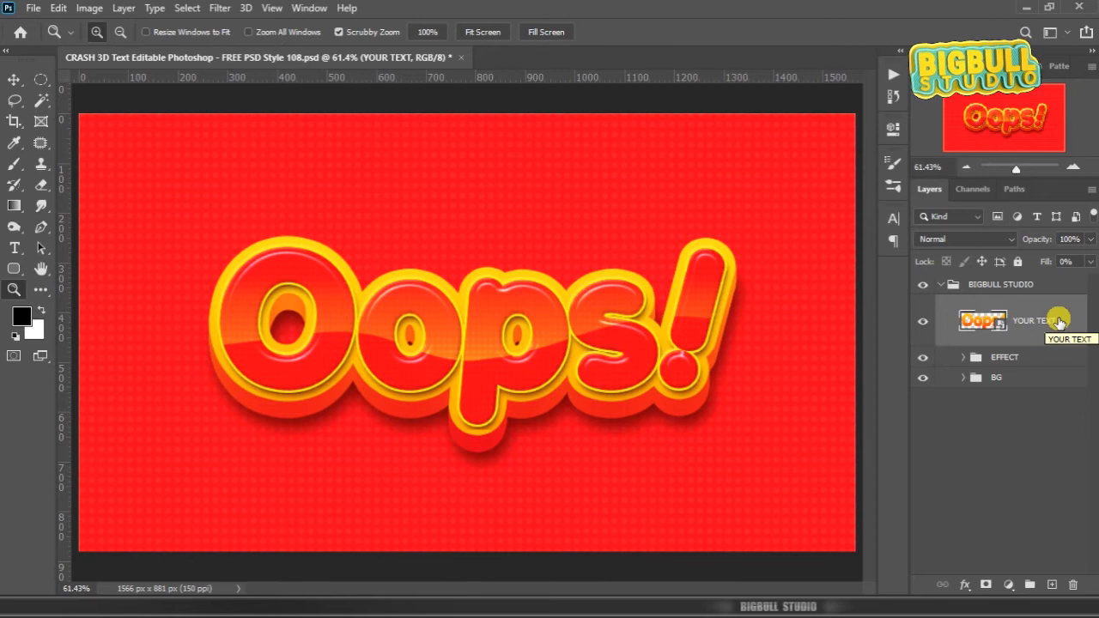
right_click(1058, 322)
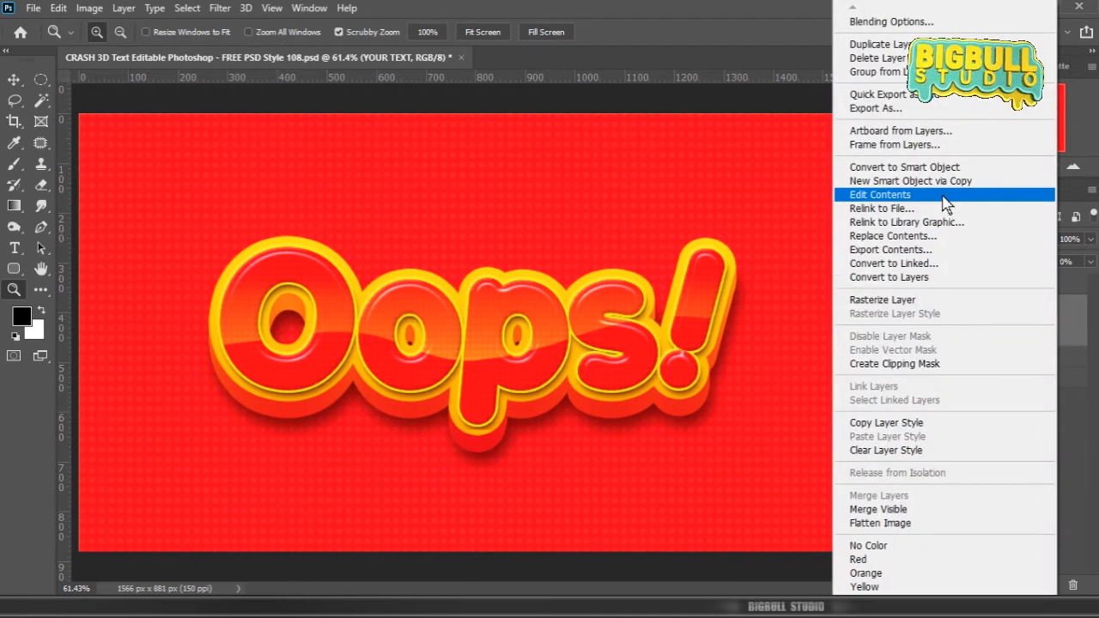
click(880, 195)
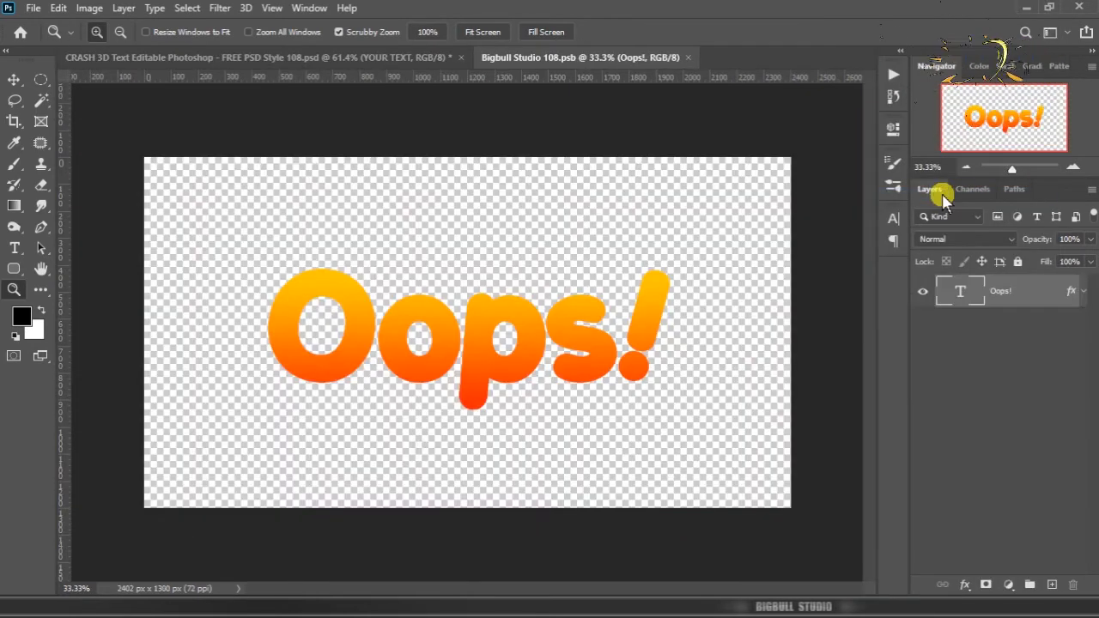
Step: Copy "Crash!" from the Notepad list and replace the Oops! text layer's wording with it in Photoshop
key(alt+Tab)
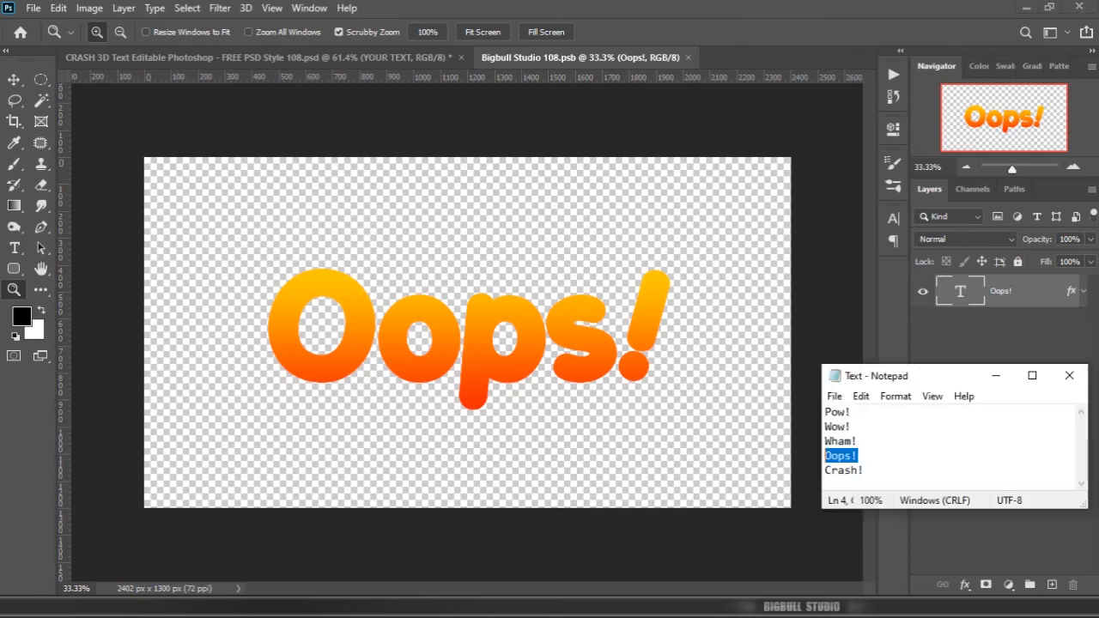
drag(861, 470, 823, 471)
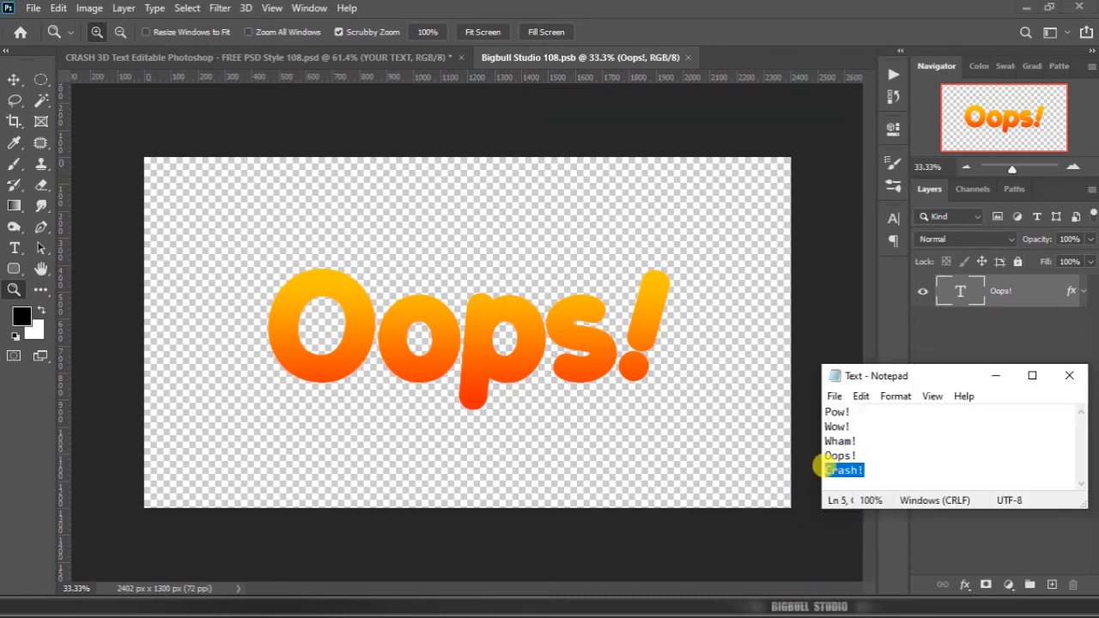
right_click(842, 468)
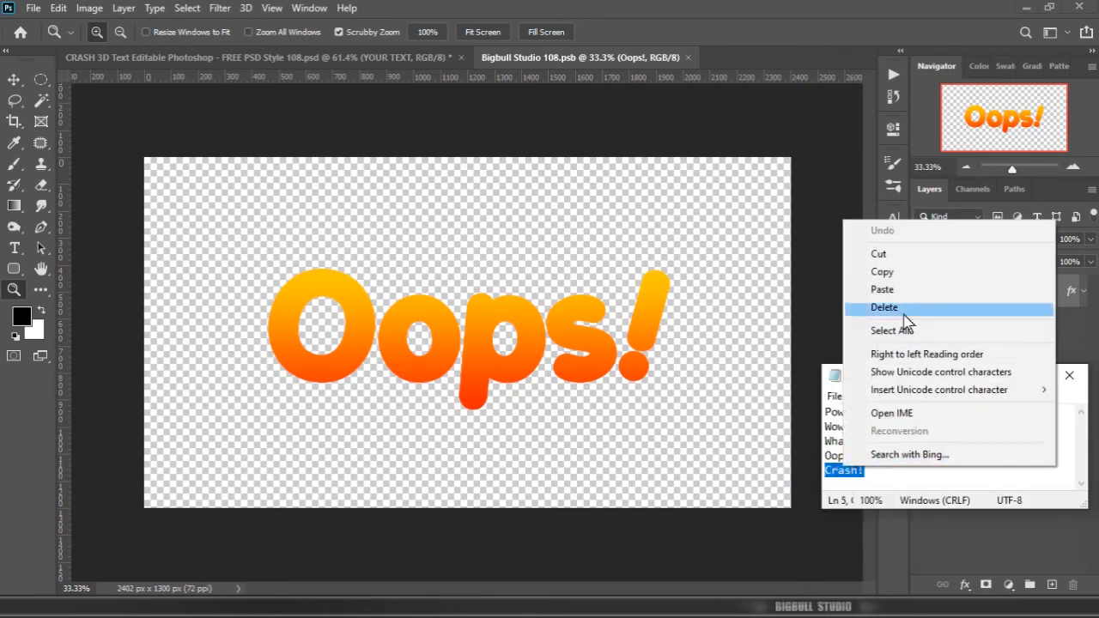
click(919, 272)
click(958, 291)
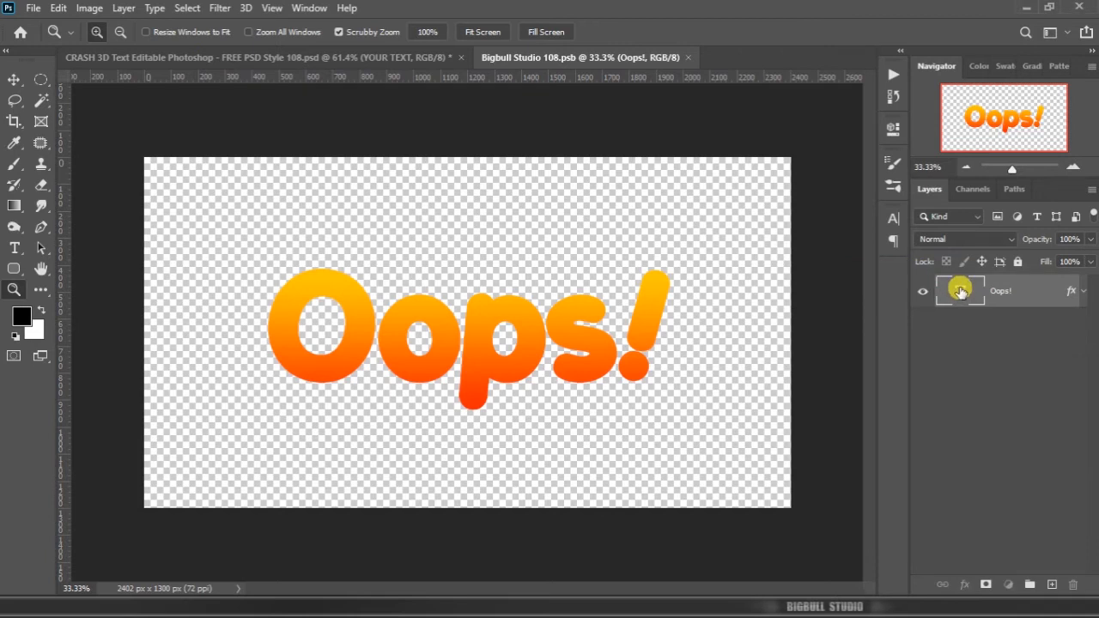
double_click(960, 291)
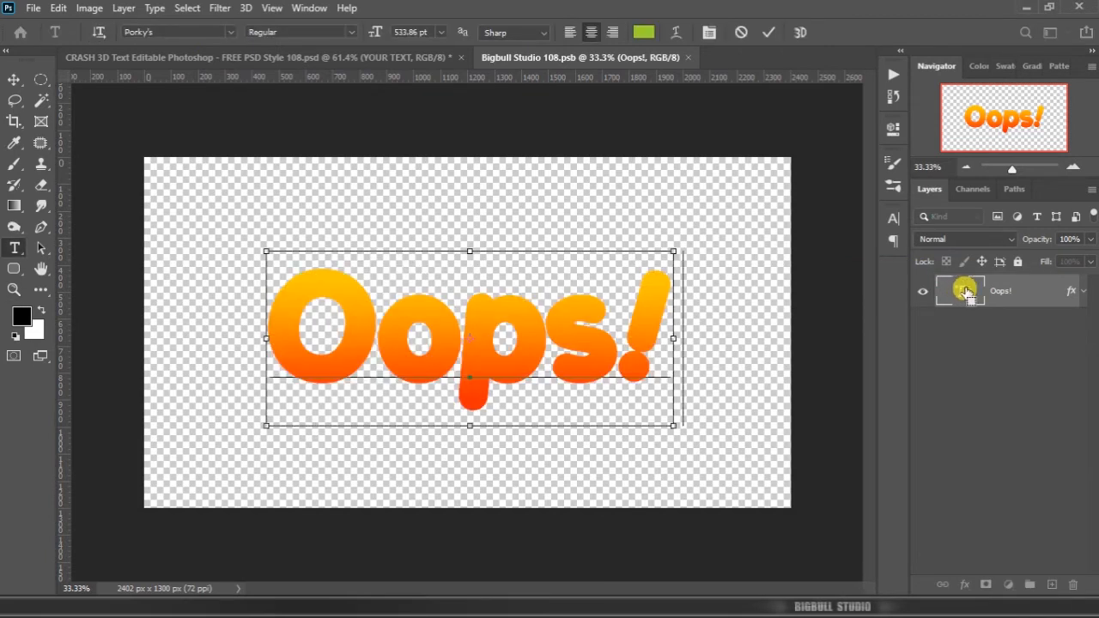
key(ctrl+v)
key(ctrl+Return)
key(z)
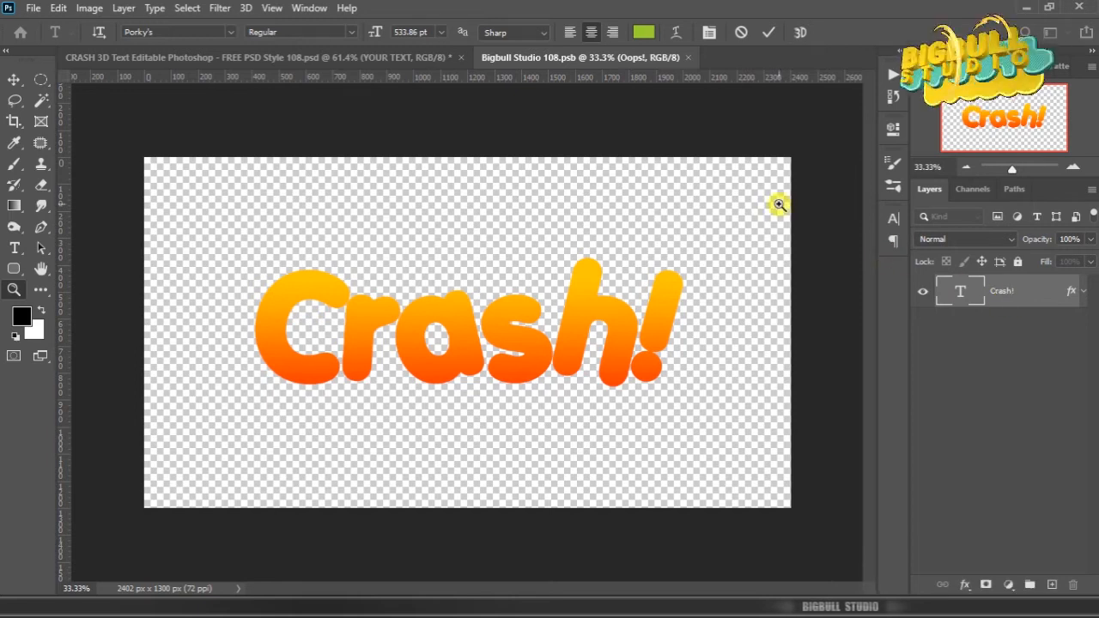
Step: Save and close Bigbull Studio 108.psb to update the main design with Crash!, and collapse the BIGBULL STUDIO group with no layer selected
click(695, 57)
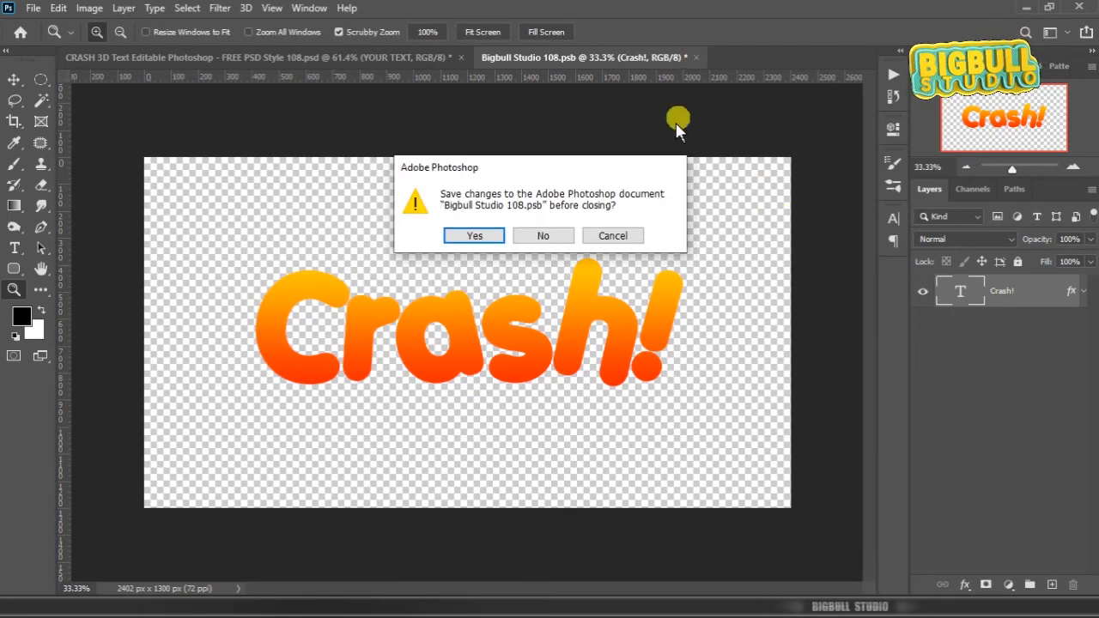
click(475, 236)
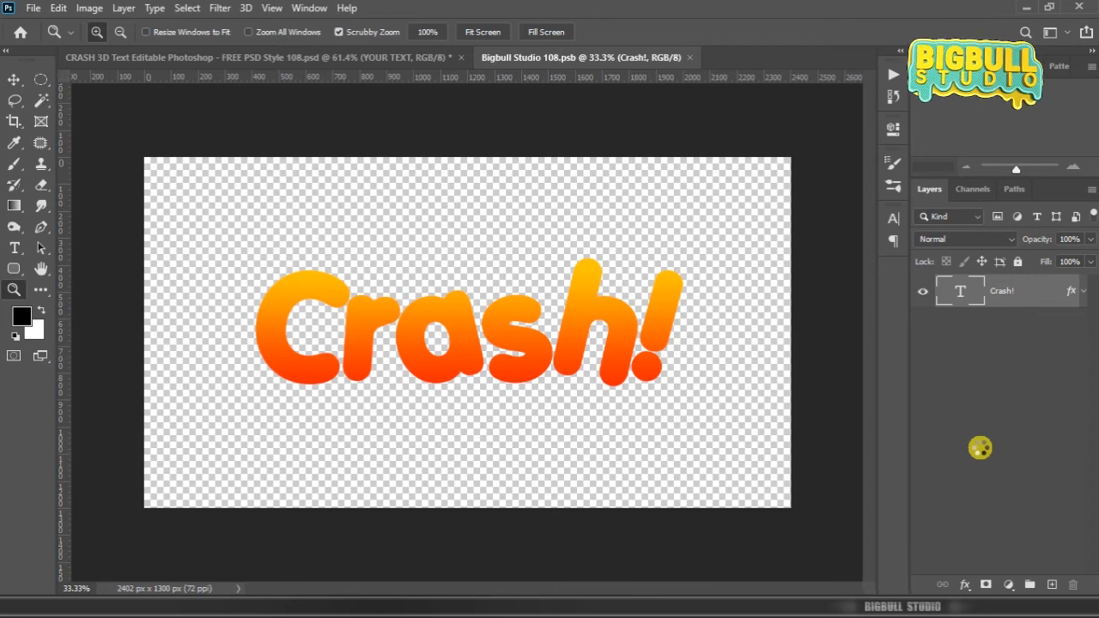
key(ctrl+w)
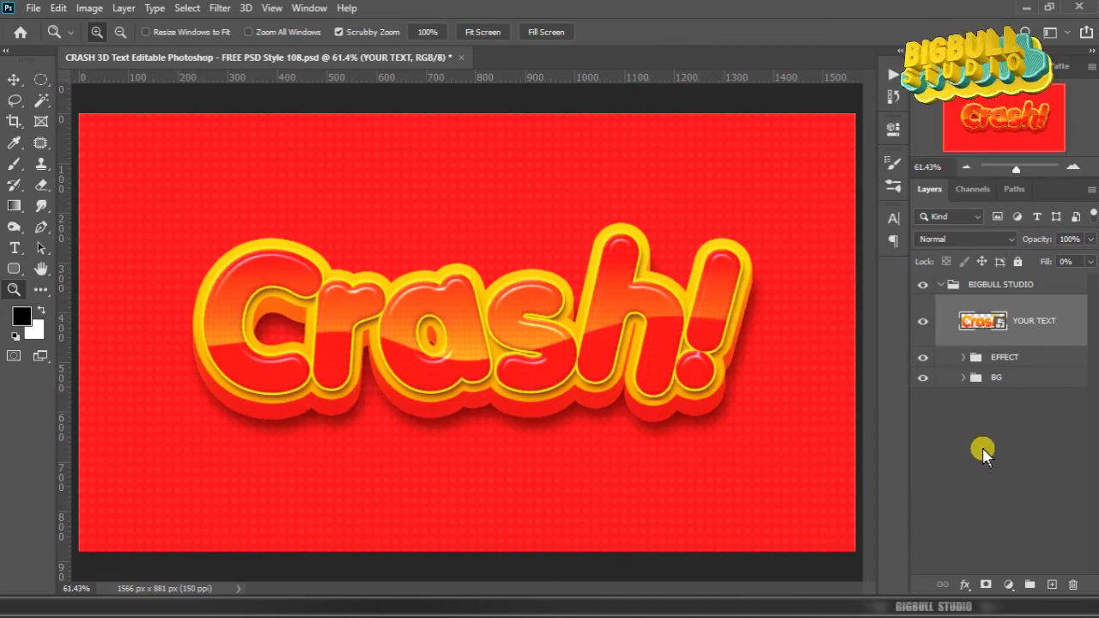
click(982, 447)
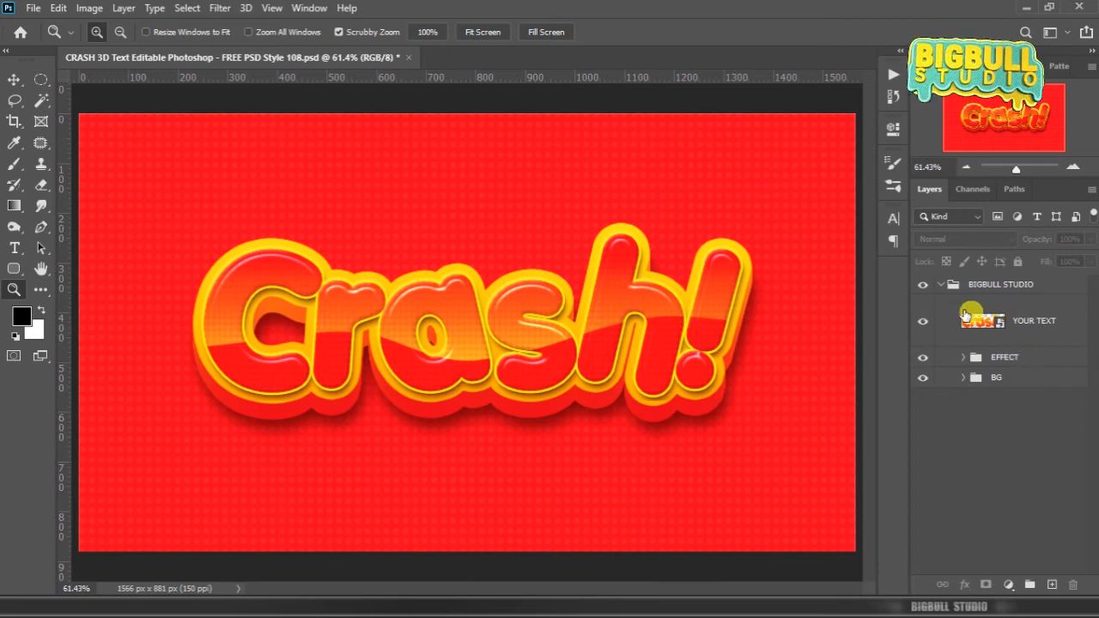
click(944, 286)
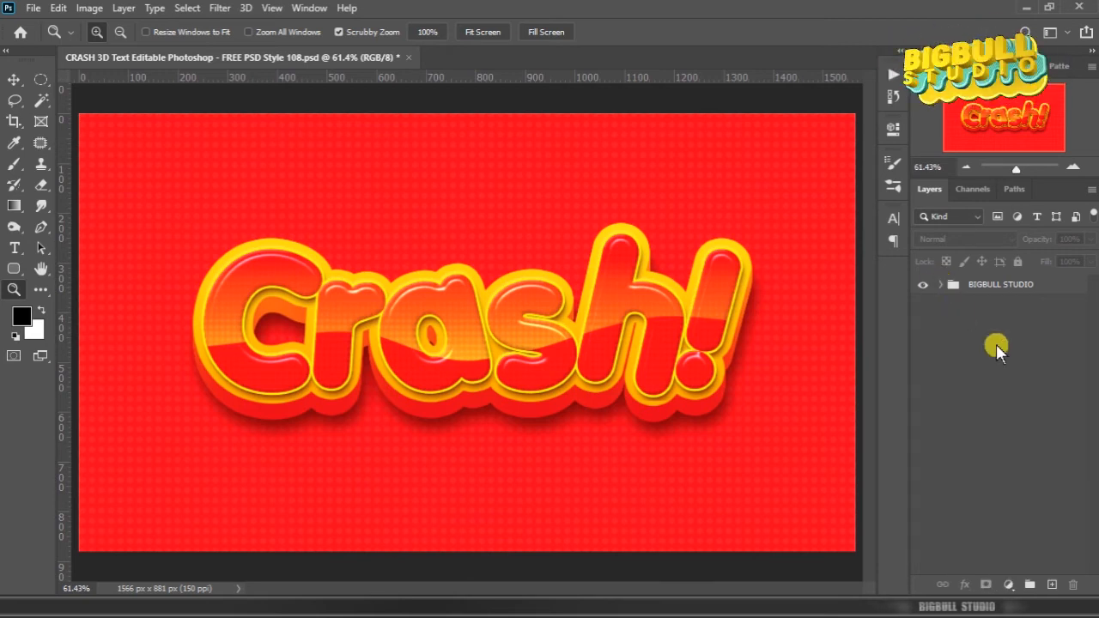